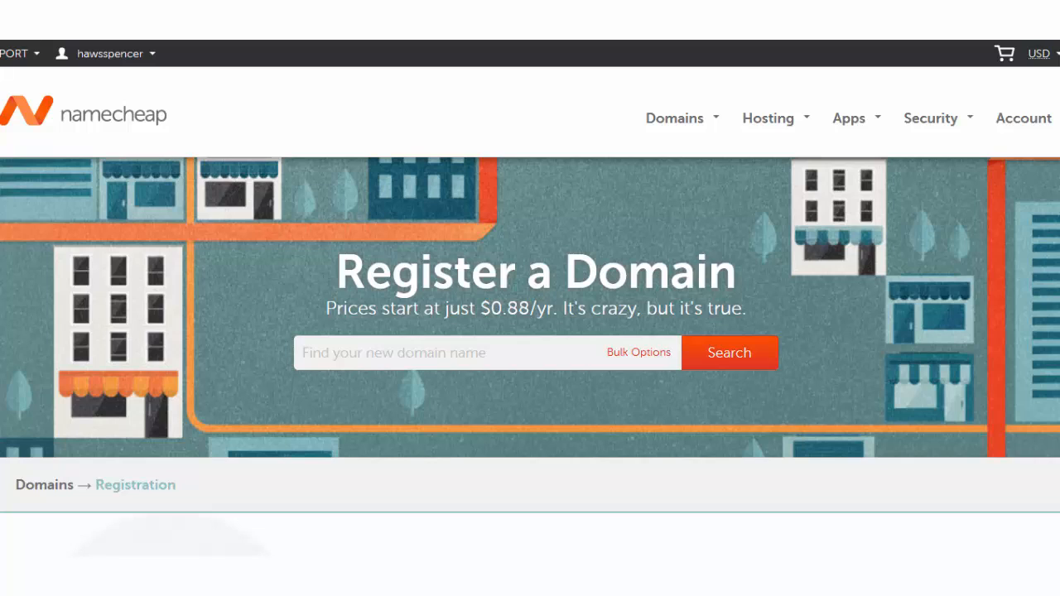
Enter marathonboost.com in the Namecheap domain search box.
click(455, 356)
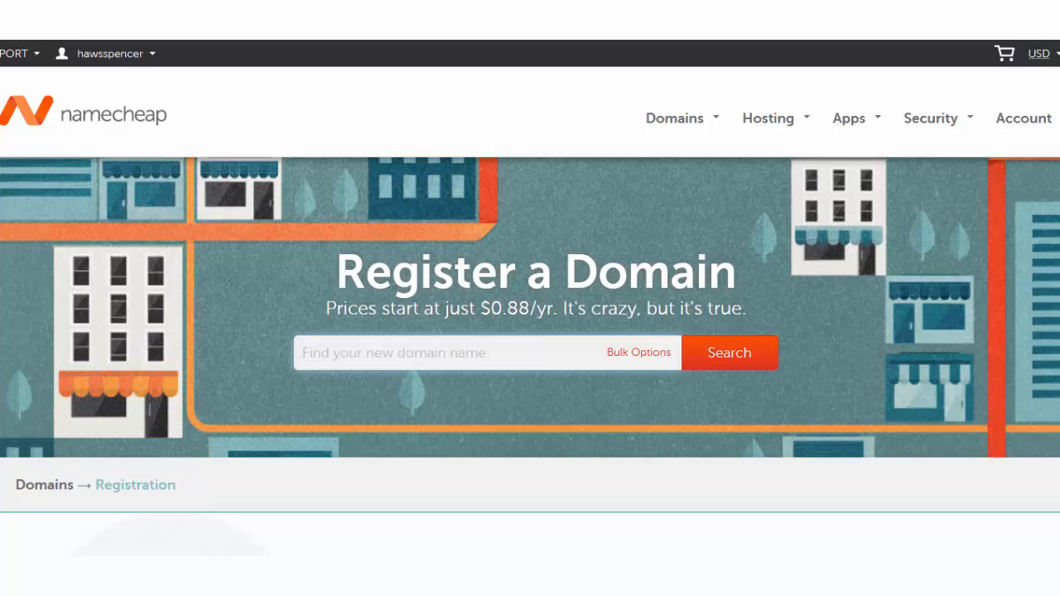
text(marathonbo)
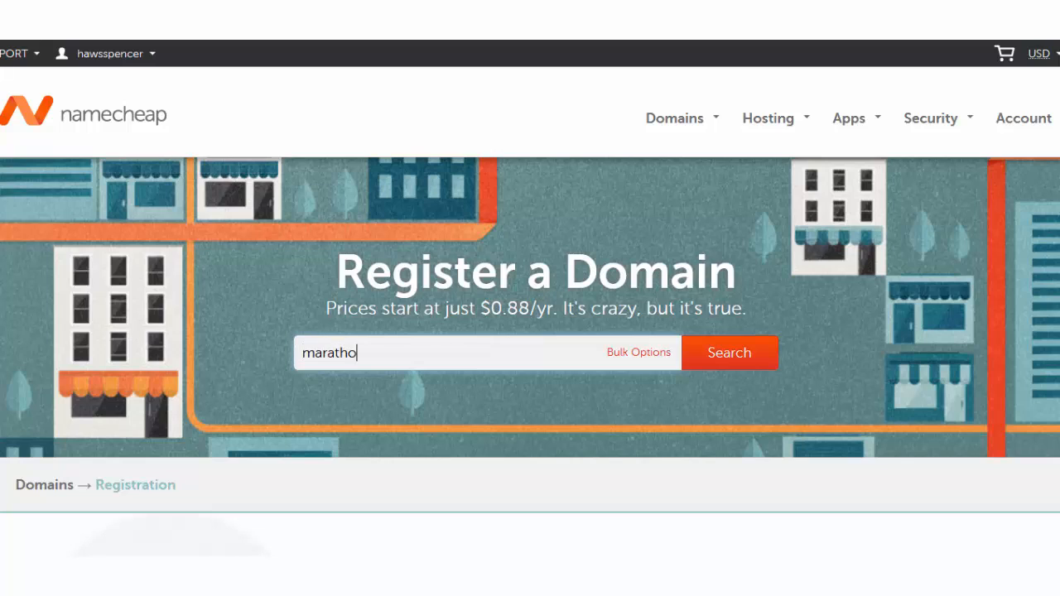
text(ost.com)
Search marathonboost.com, add it to the cart, and view the $10.87 cart subtotal.
click(732, 353)
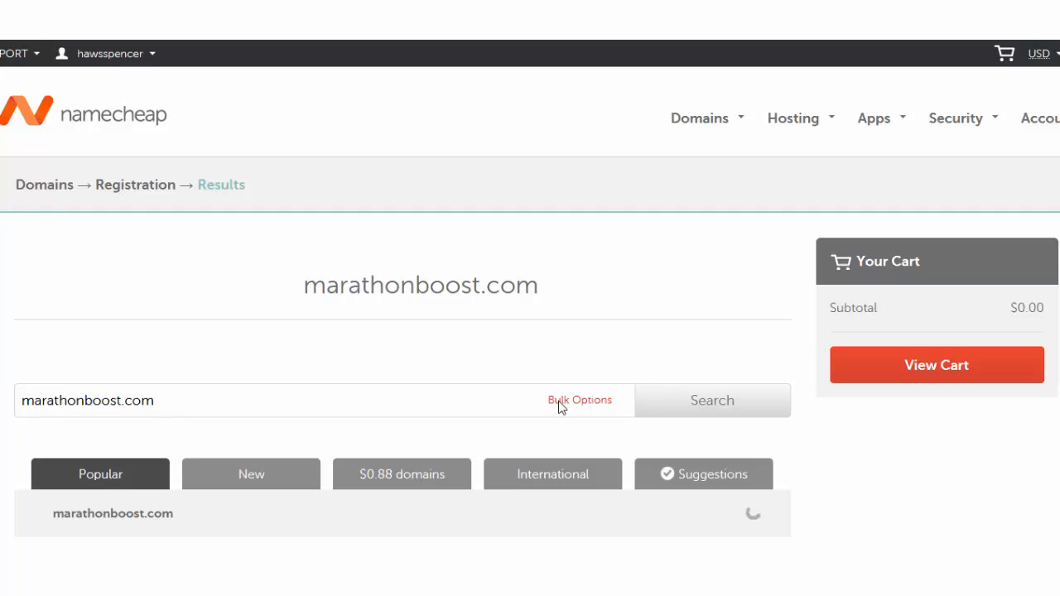
scroll(559, 404, down, 1)
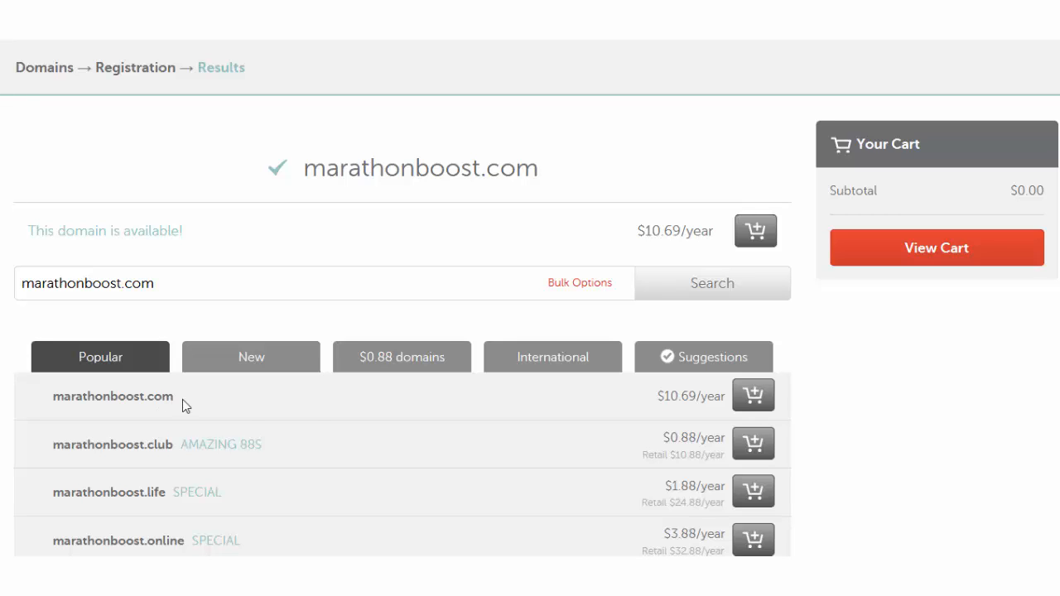
click(754, 400)
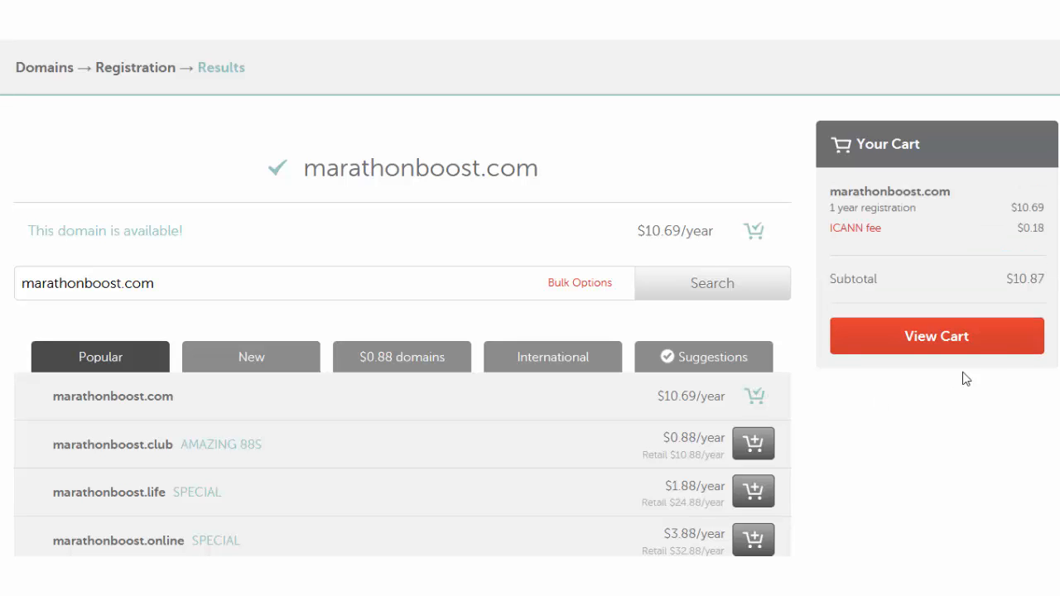
click(974, 345)
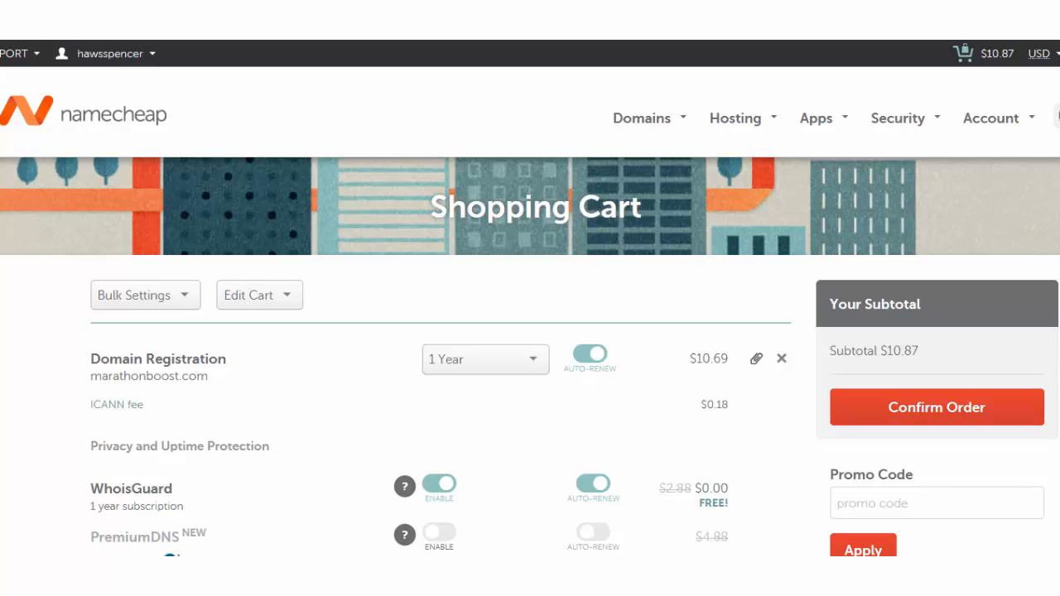
Confirm the marathonboost.com order and review the $10.87 purchase summary.
click(973, 421)
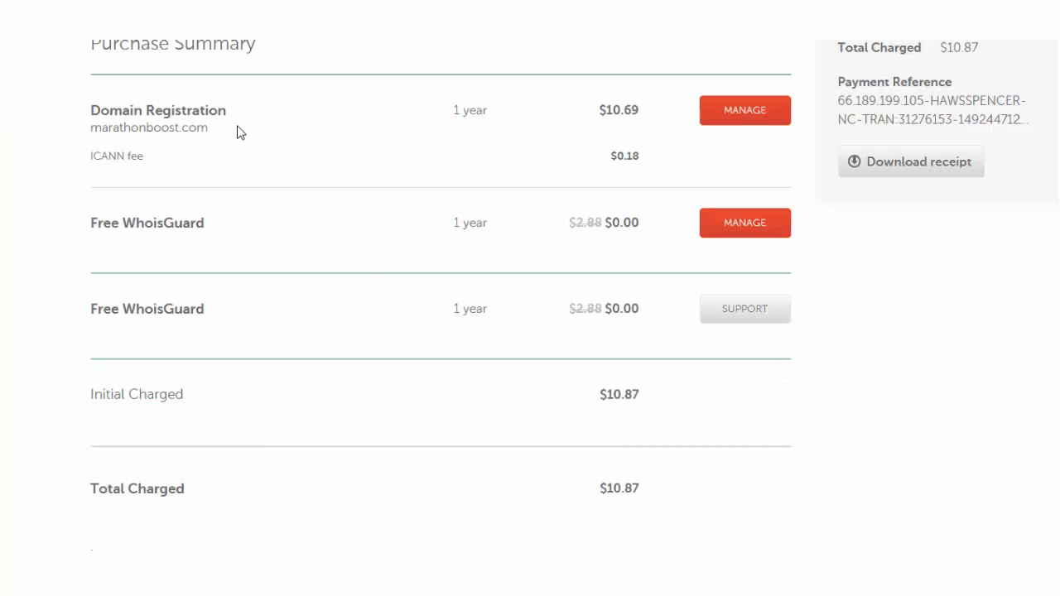
drag(101, 44, 226, 50)
click(232, 68)
drag(92, 130, 217, 135)
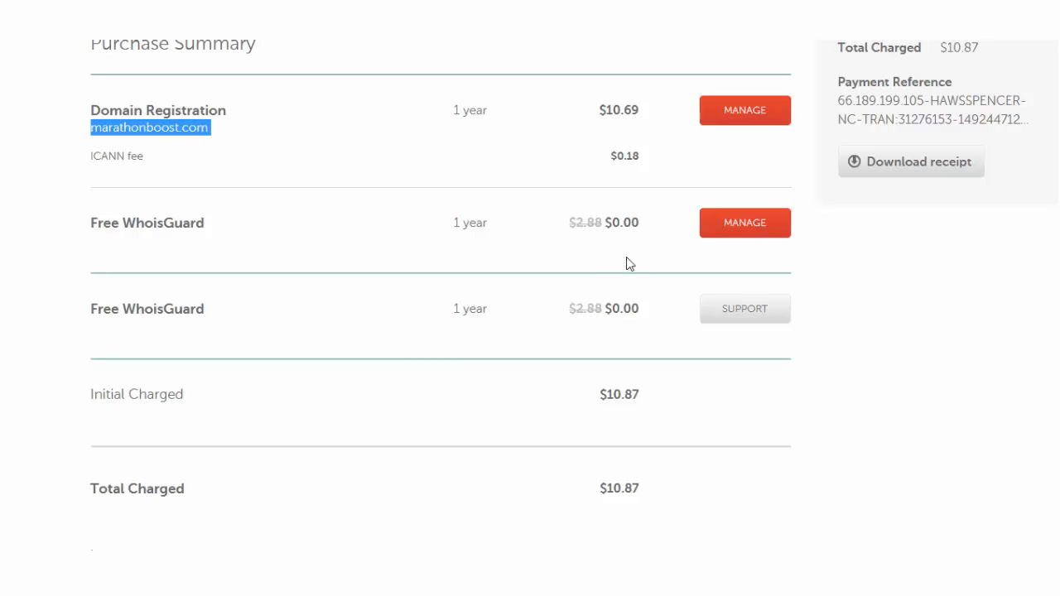
drag(942, 49, 1000, 55)
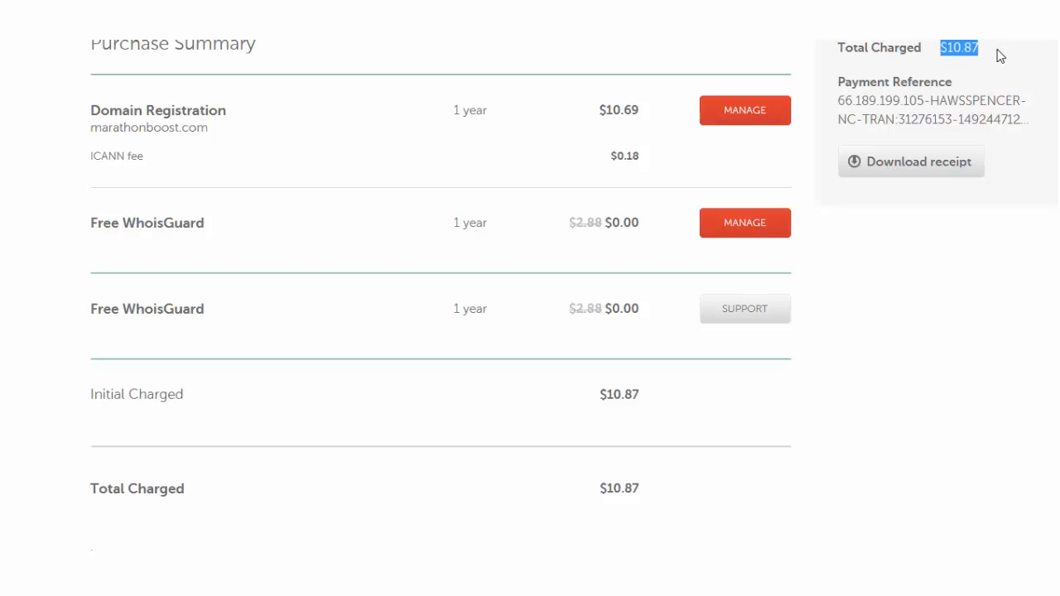
click(1003, 58)
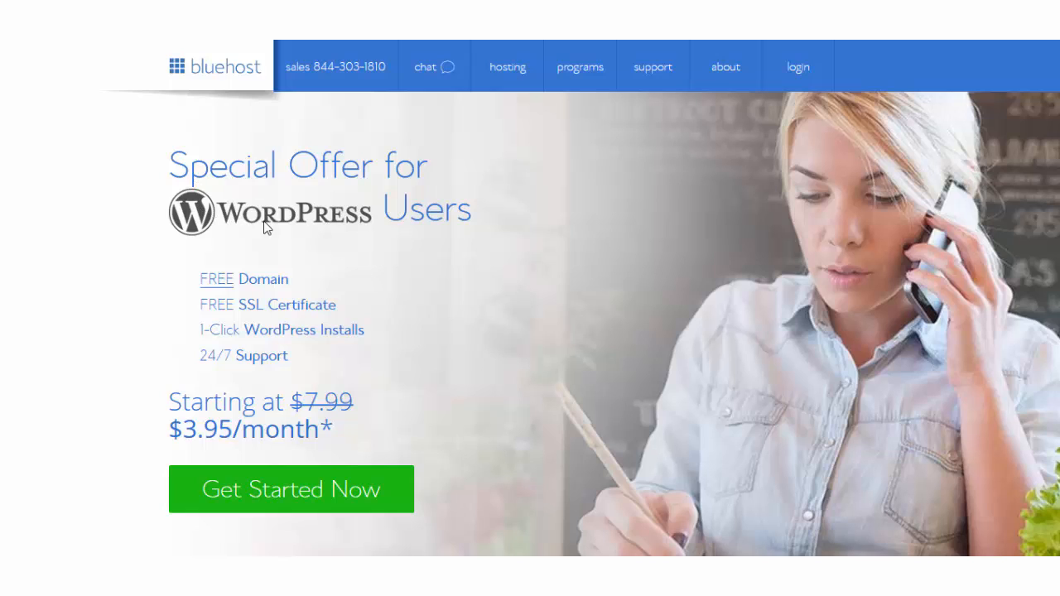
Start Bluehost sign-up and browse the basic, plus and prime plan comparison.
click(278, 500)
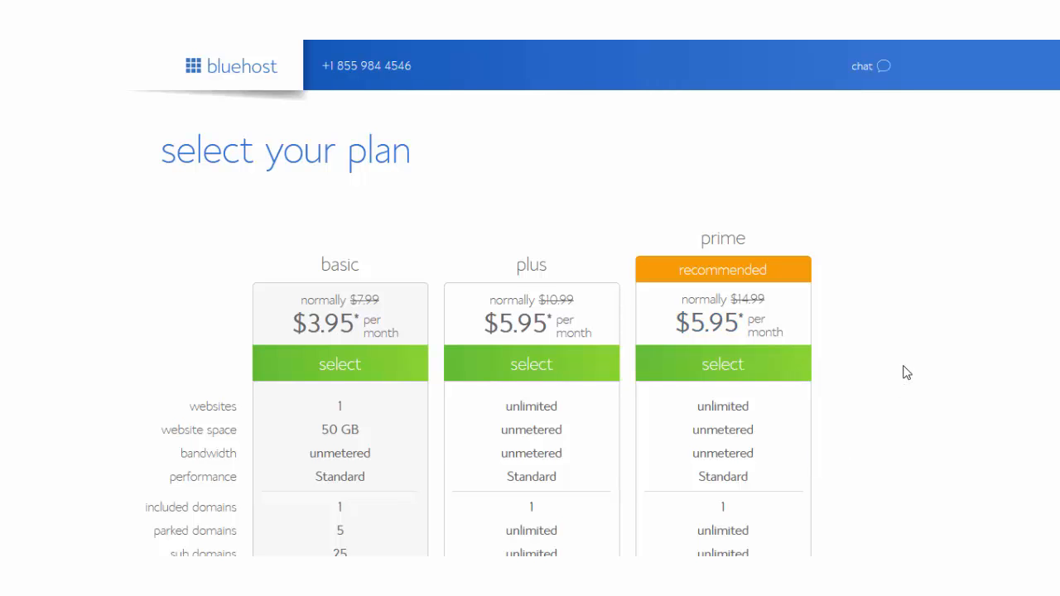
scroll(907, 373, down, 3)
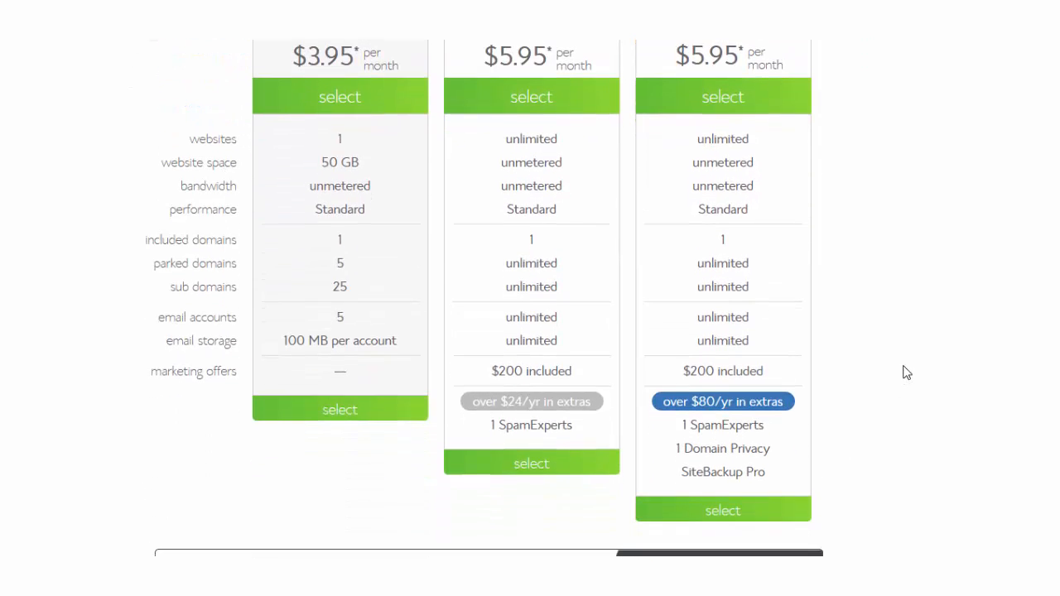
scroll(907, 374, up, 3)
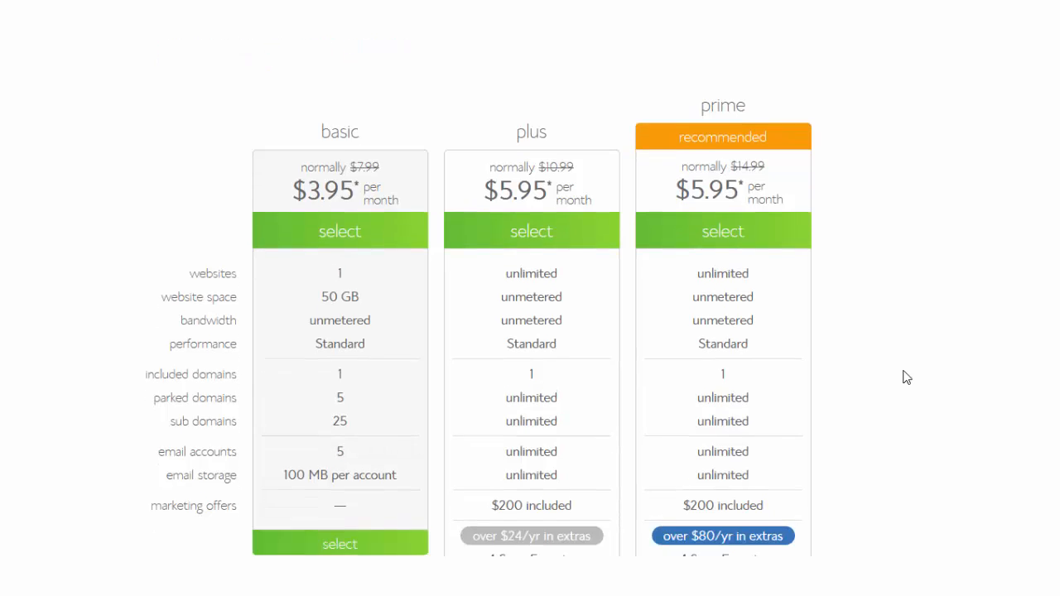
scroll(906, 377, down, 1)
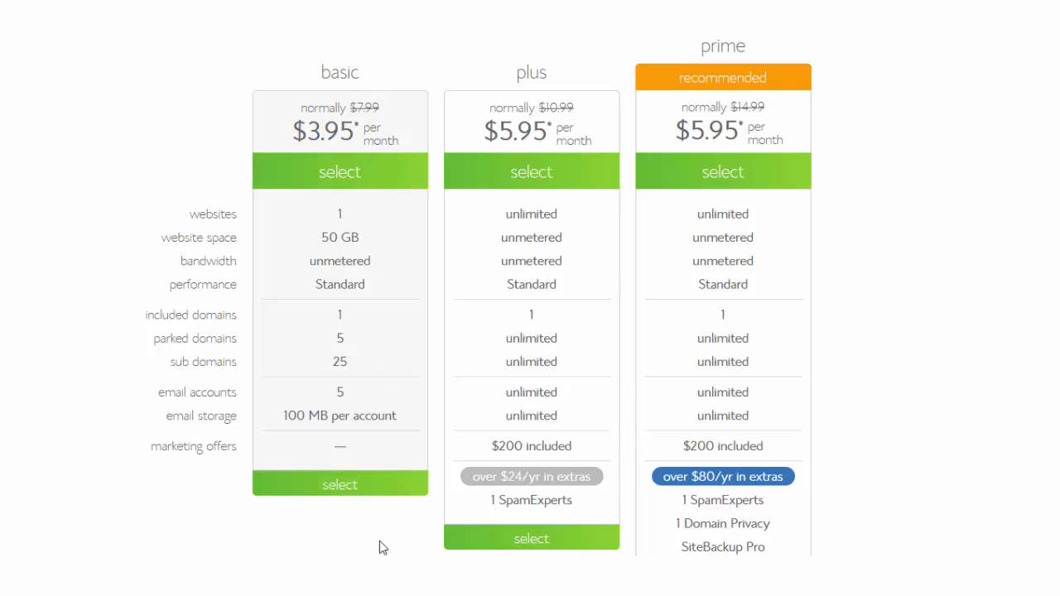
Select the basic plan, dismiss the free-domain-later popup, and choose to use an existing domain.
click(346, 493)
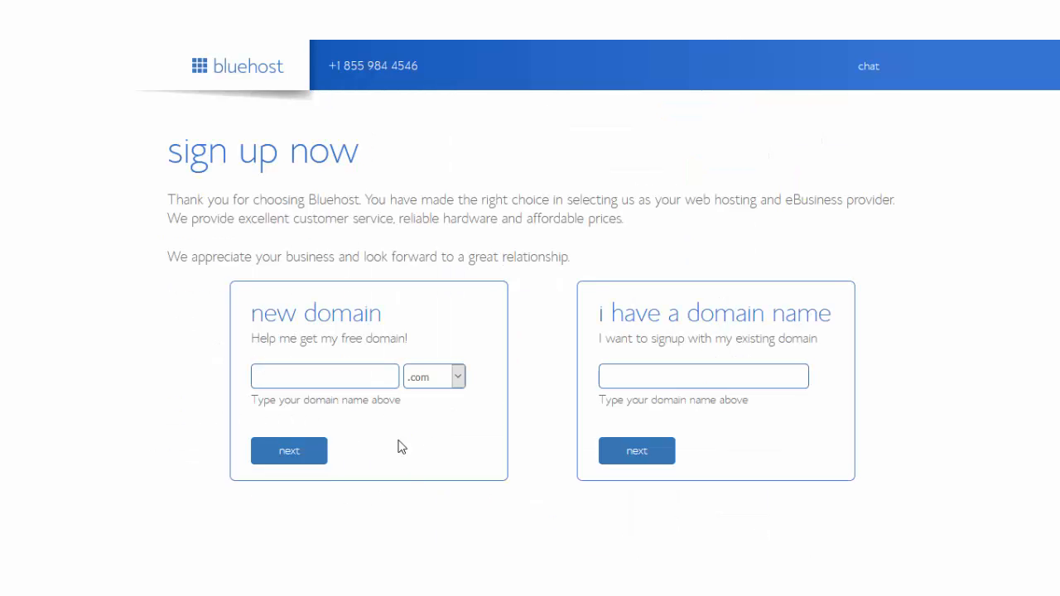
click(332, 379)
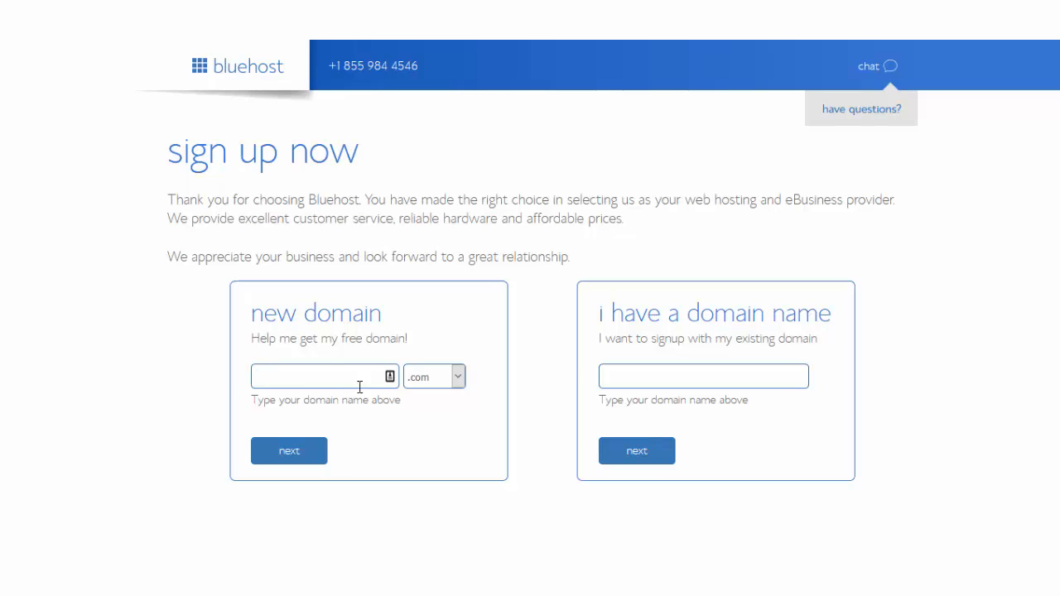
click(641, 381)
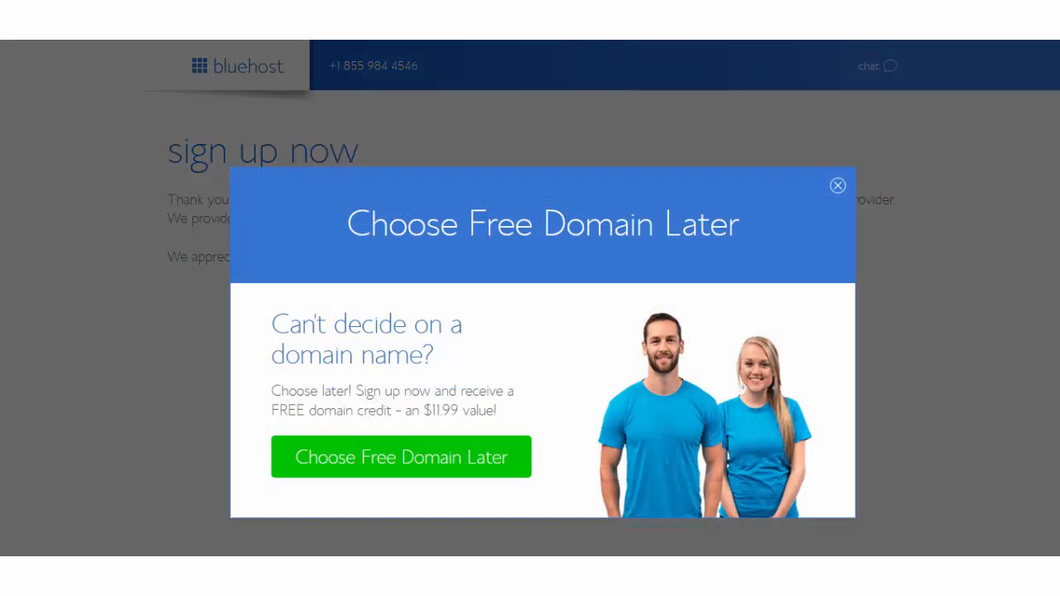
click(839, 188)
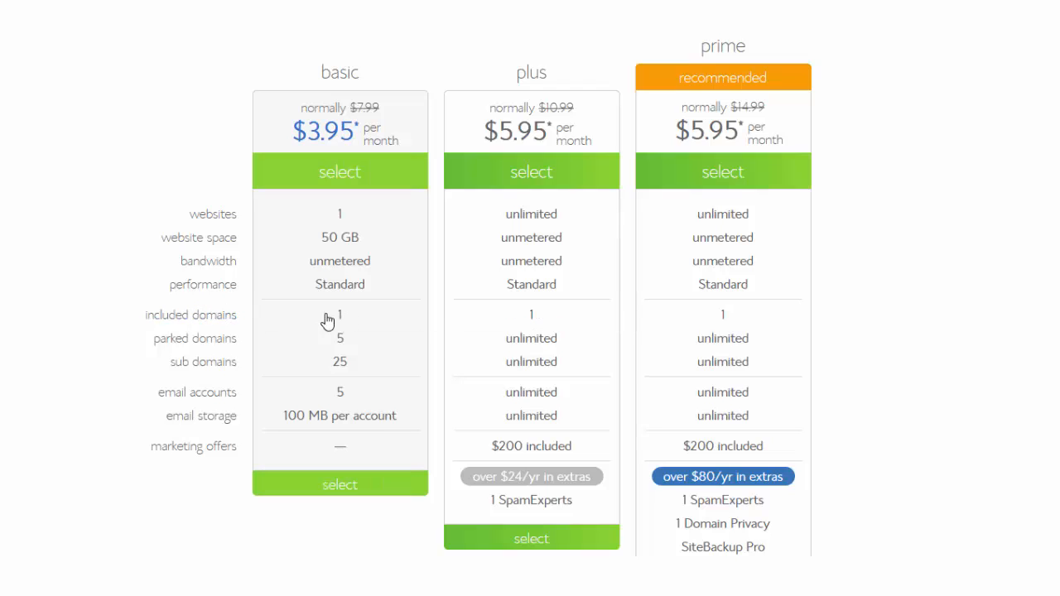
click(347, 489)
click(637, 376)
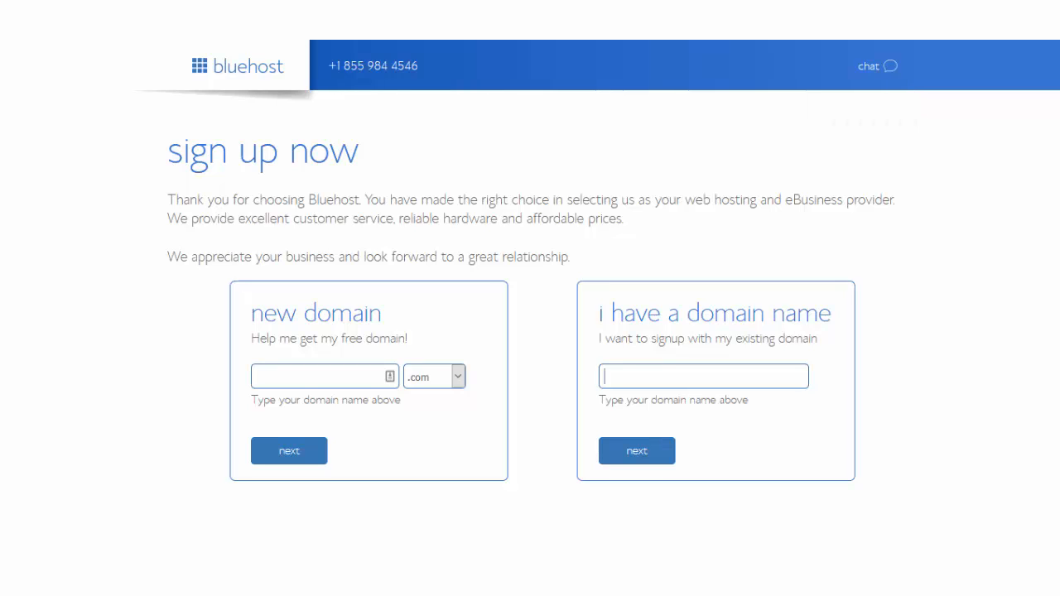
Enter the existing domain marathonboost.com and continue to account creation.
text(marathon)
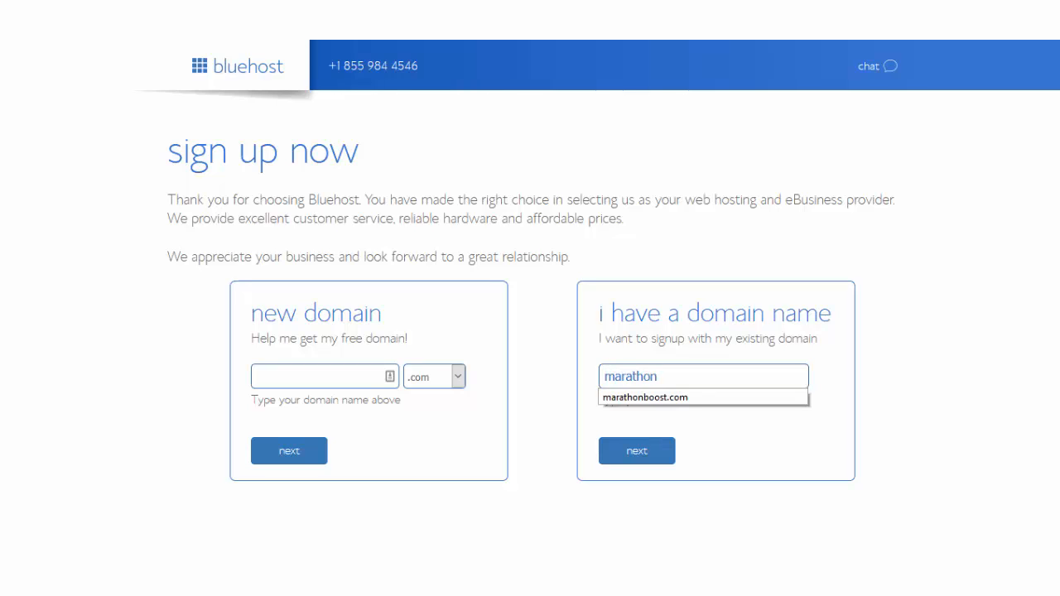
click(646, 398)
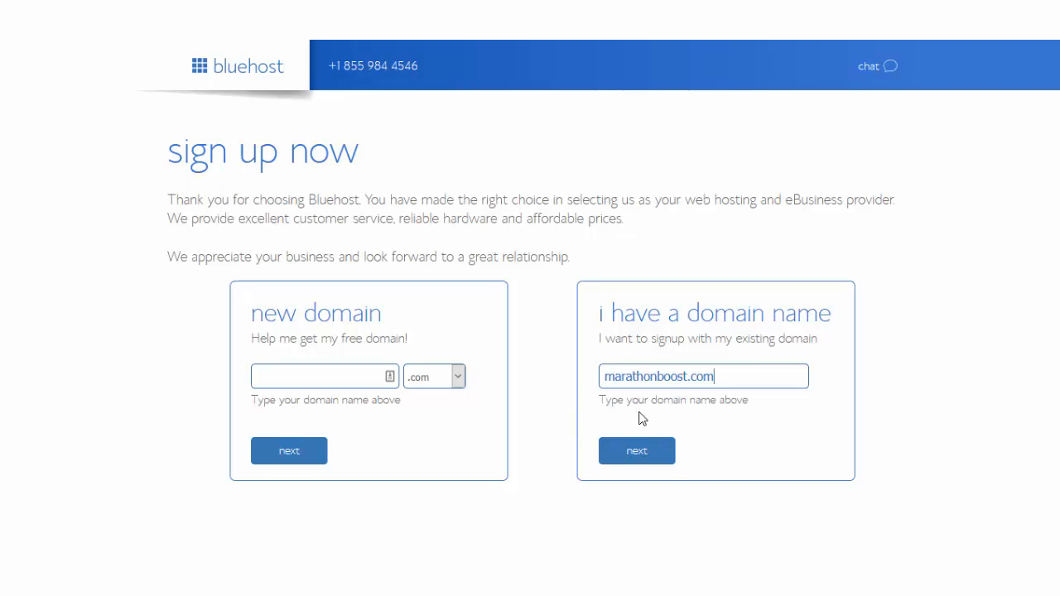
click(638, 462)
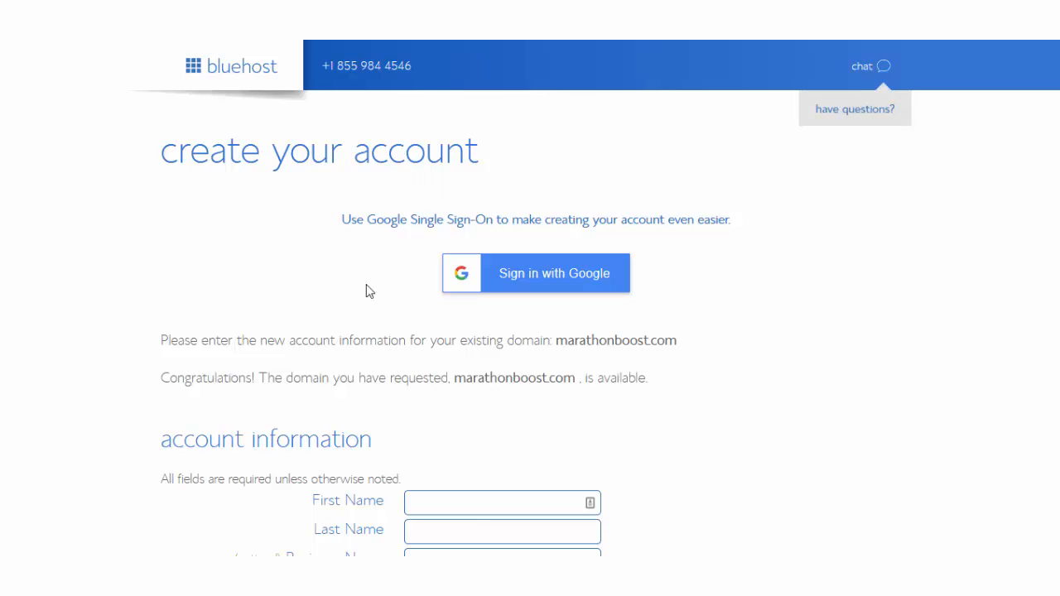
Fill in the account holder's first and last name.
click(473, 509)
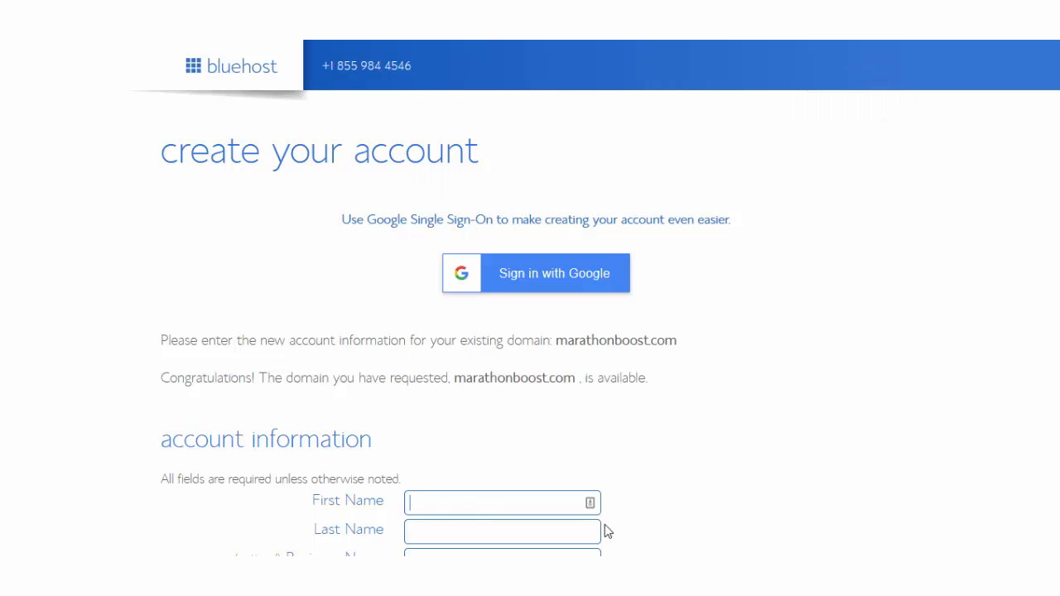
key(Tab)
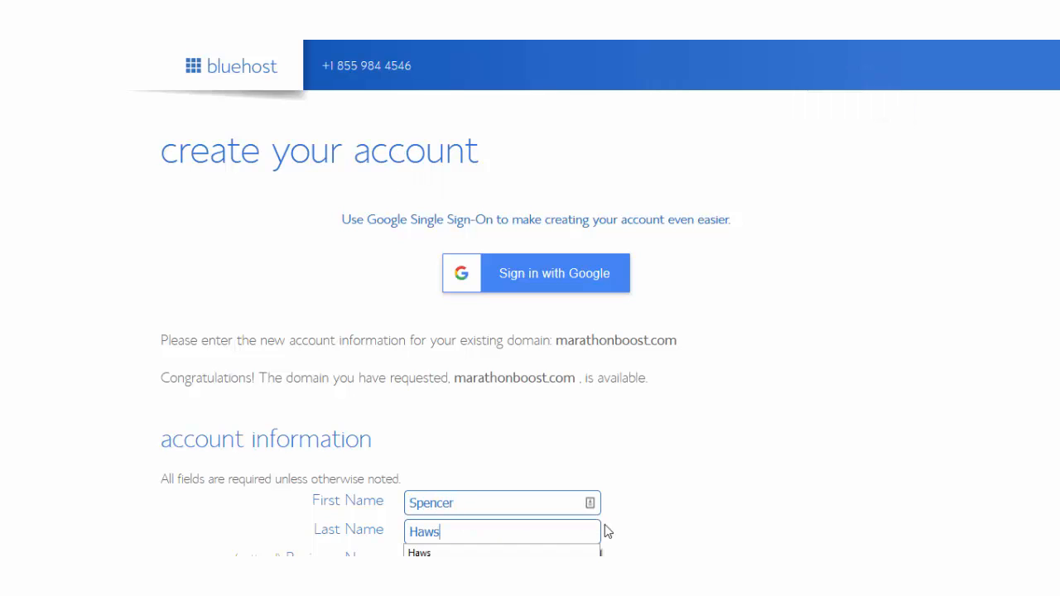
scroll(530, 331, down, 5)
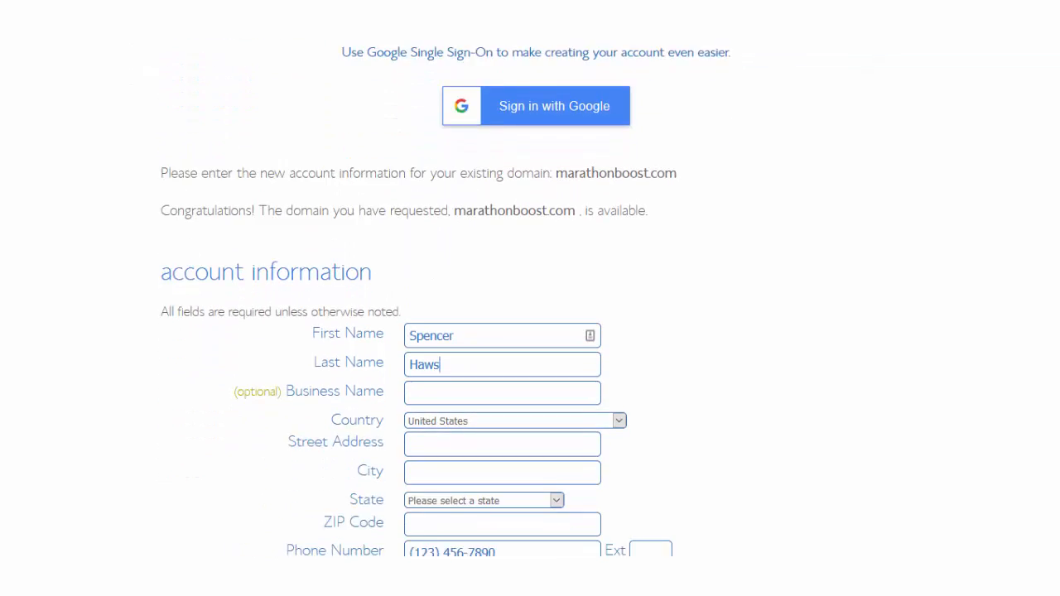
scroll(531, 331, down, 5)
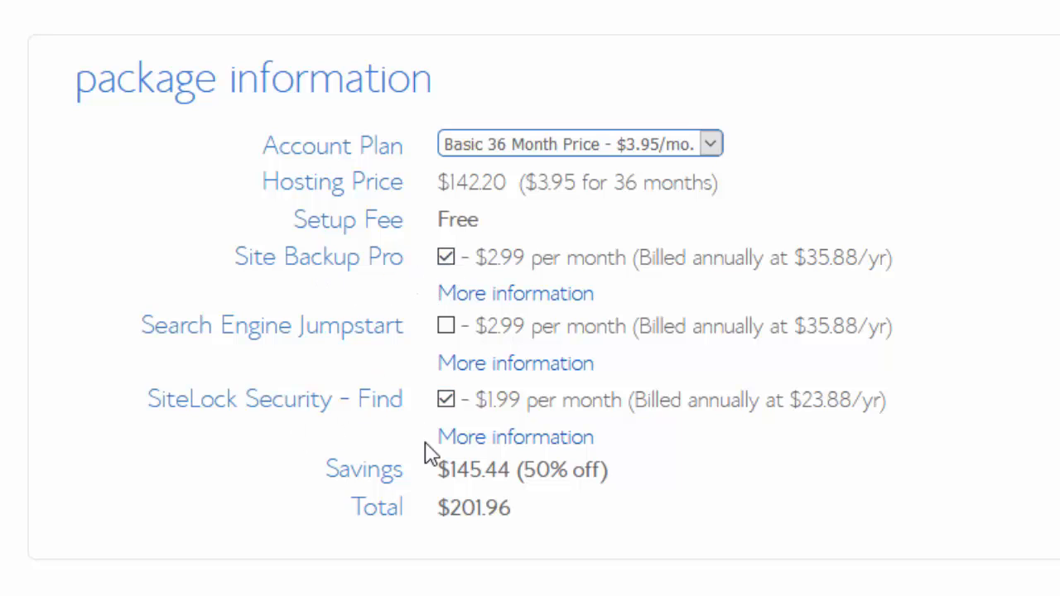
Remove the Site Backup Pro and SiteLock Security add-ons, lowering the total to $142.20.
drag(435, 508, 526, 518)
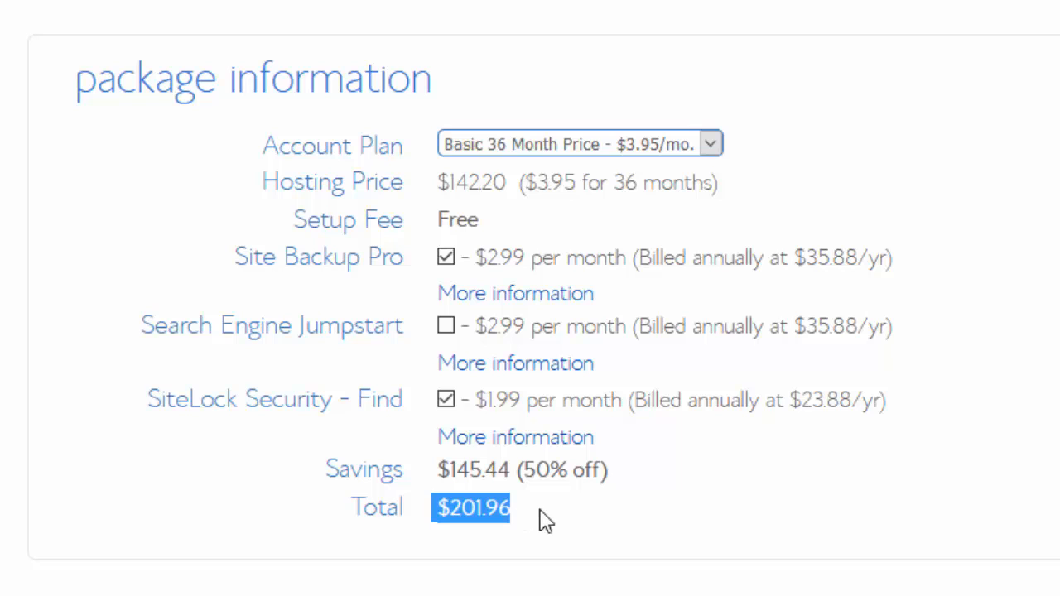
click(544, 519)
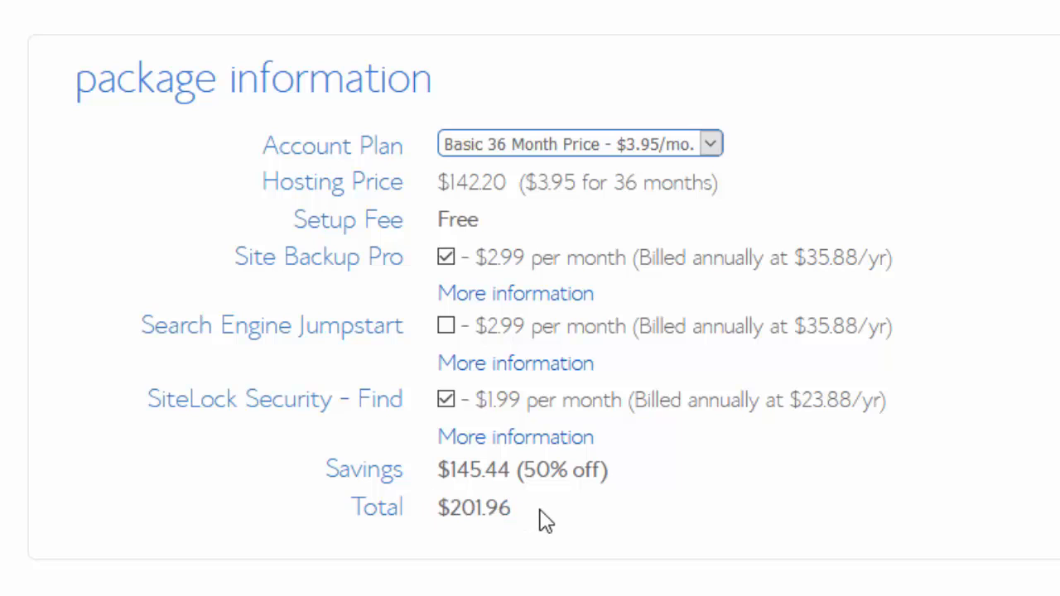
click(449, 267)
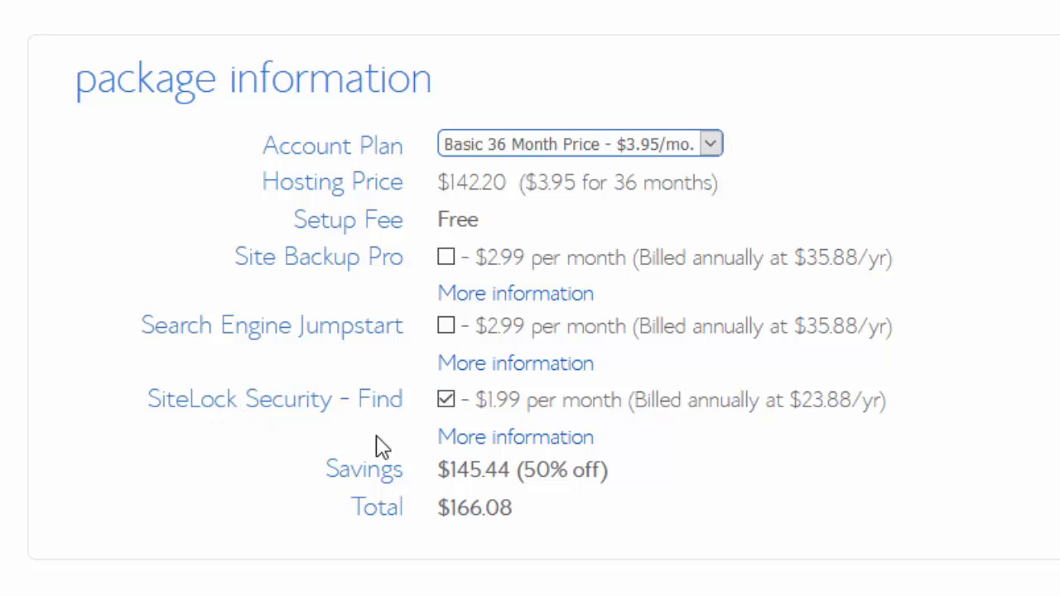
click(448, 404)
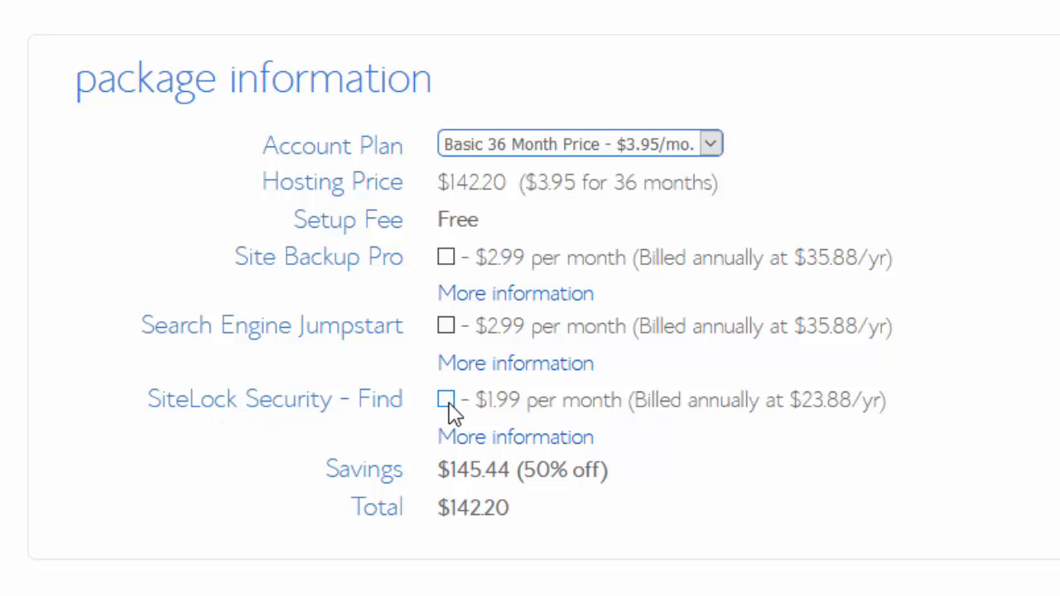
drag(511, 507, 432, 509)
click(530, 525)
Switch the account plan to Basic 12 Month at $5.45/mo, making the total $65.40.
click(646, 150)
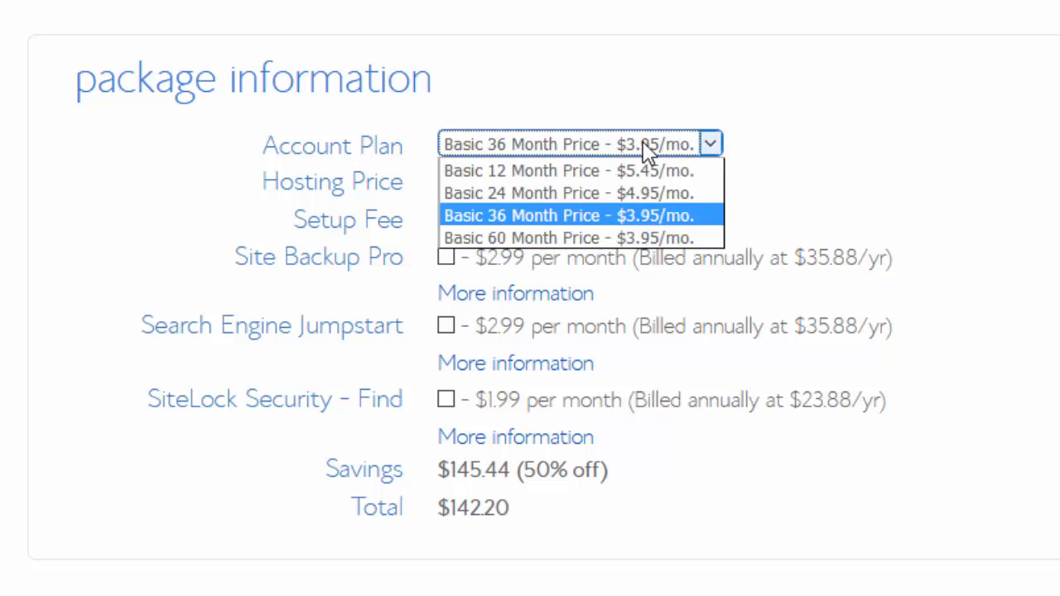
click(608, 178)
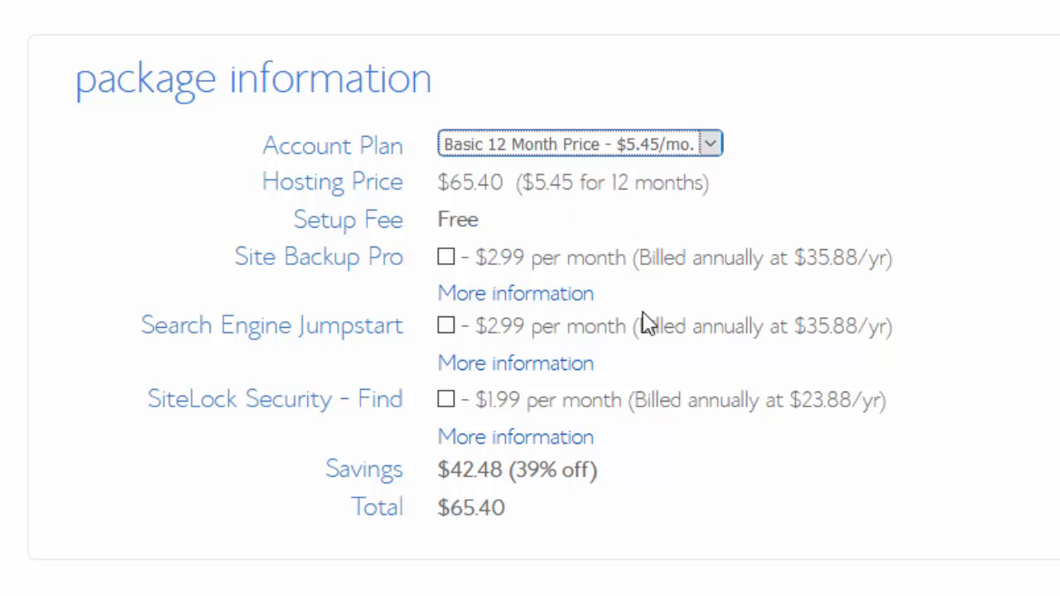
drag(507, 514, 433, 520)
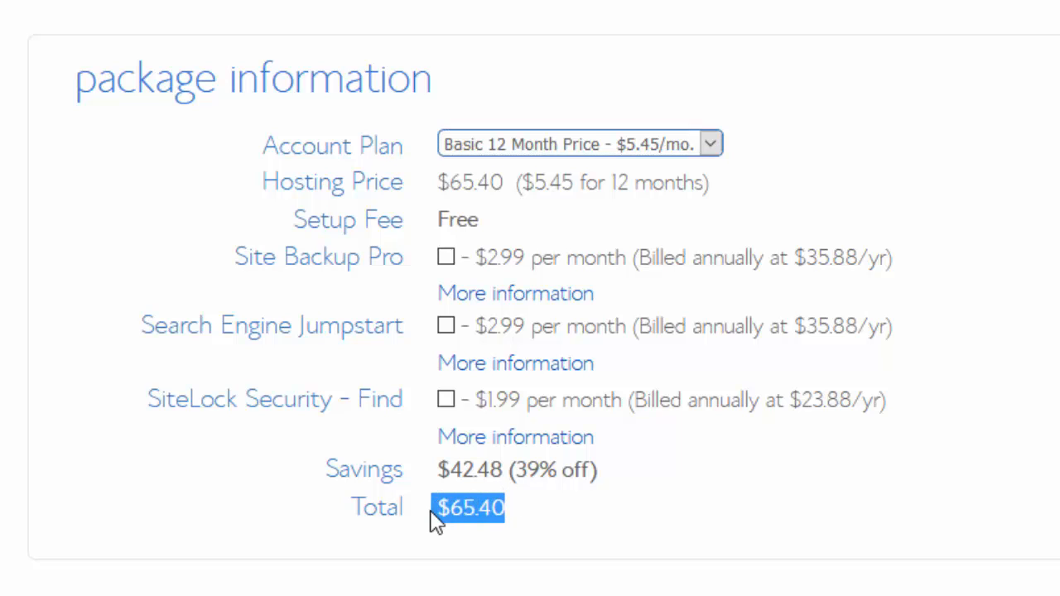
click(501, 509)
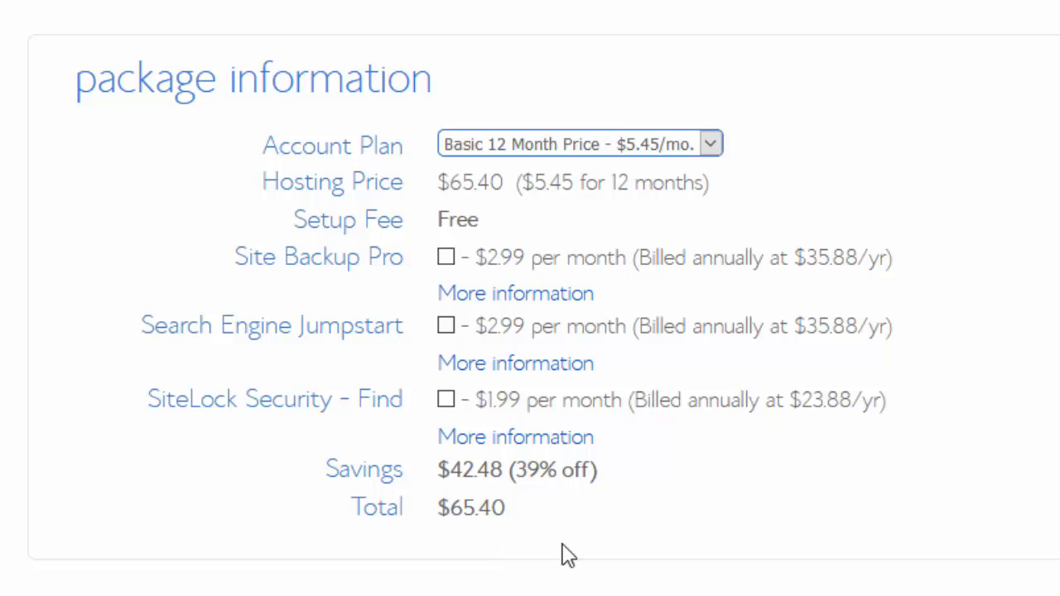
scroll(621, 472, down, 3)
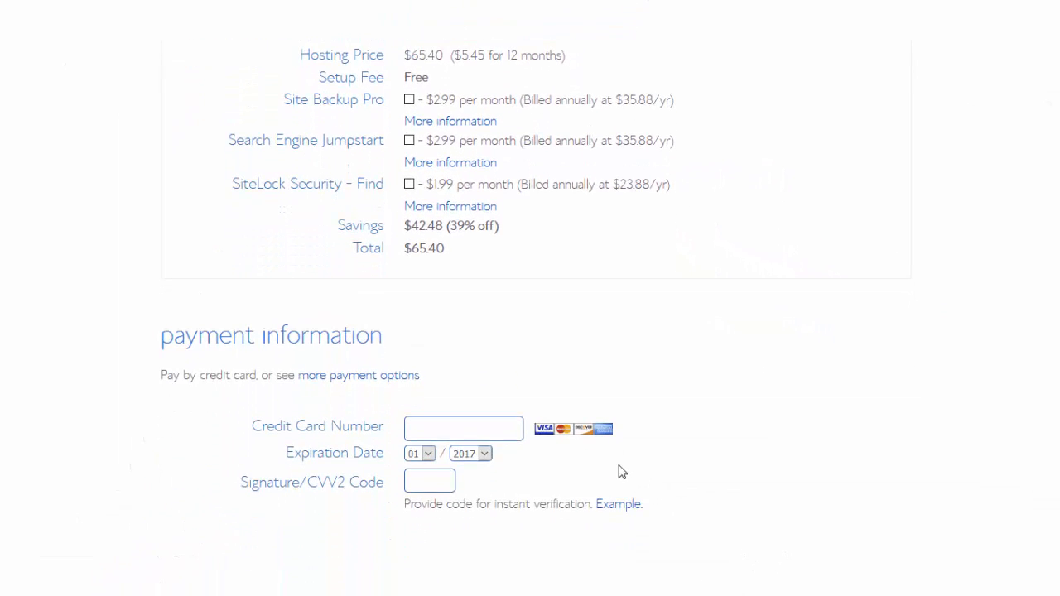
scroll(621, 472, up, 3)
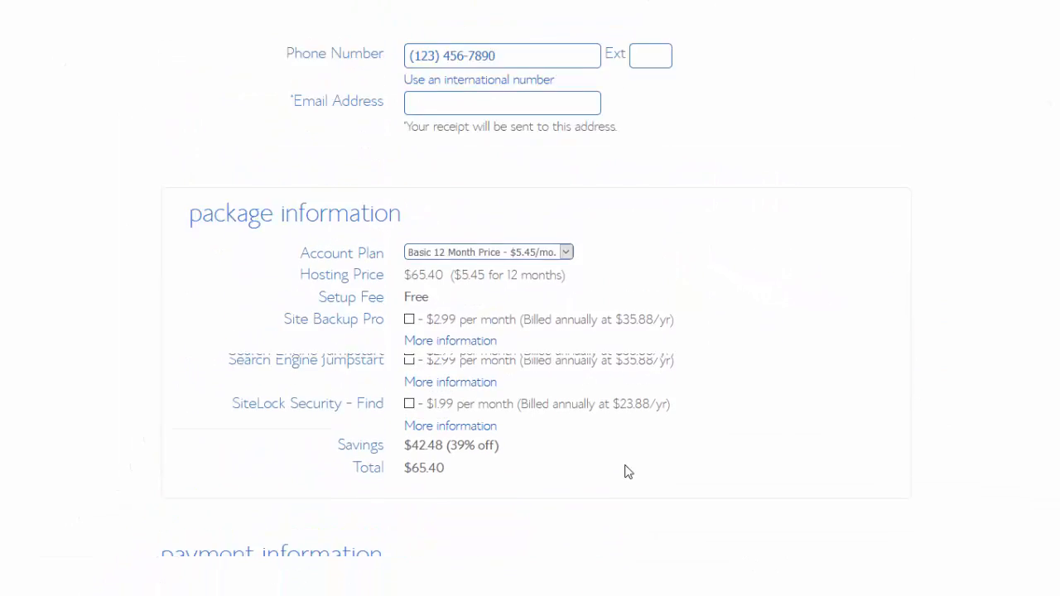
scroll(636, 472, up, 4)
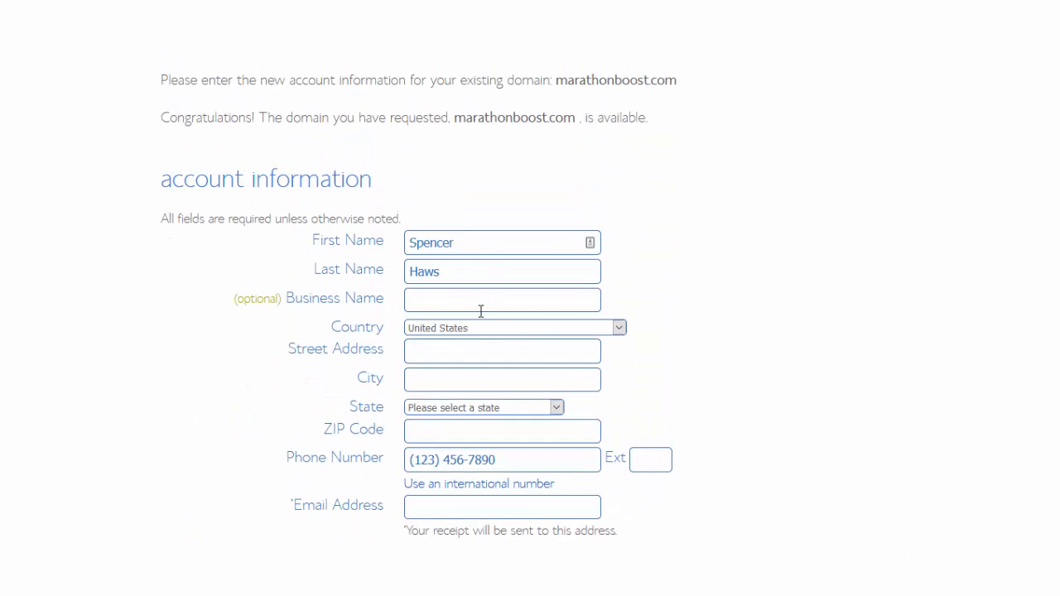
scroll(480, 311, down, 7)
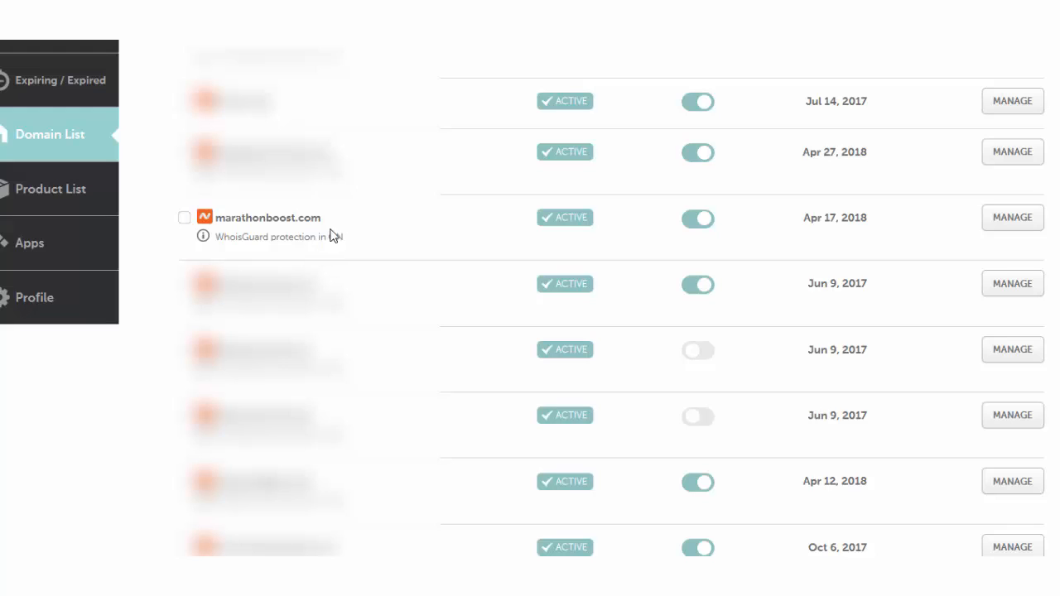
Set marathonboost.com to Custom DNS nameservers ns1.bluehost.com and ns2.bluehost.com and save.
click(1011, 218)
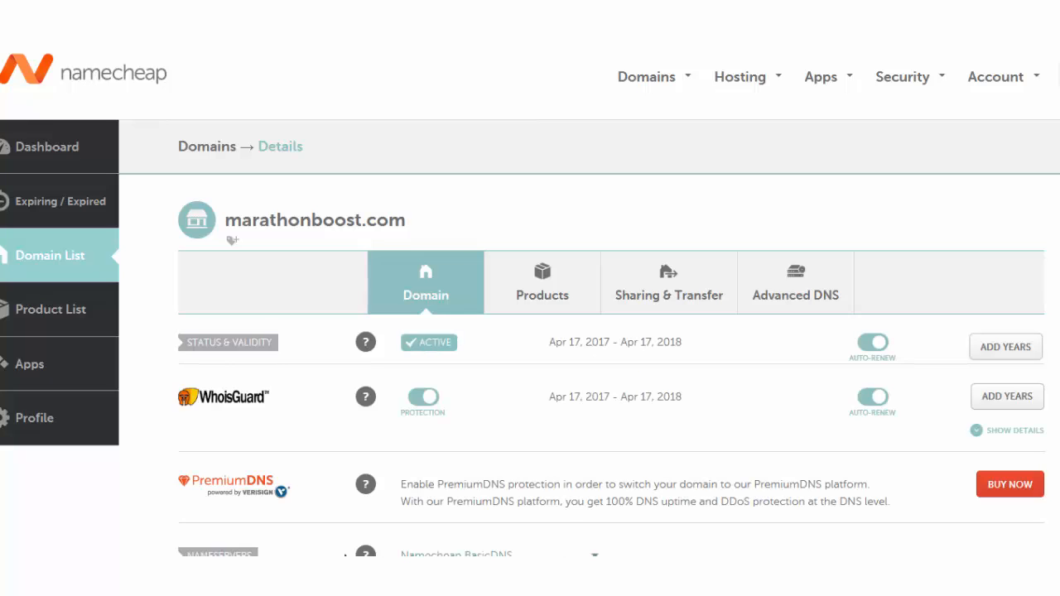
scroll(415, 457, down, 2)
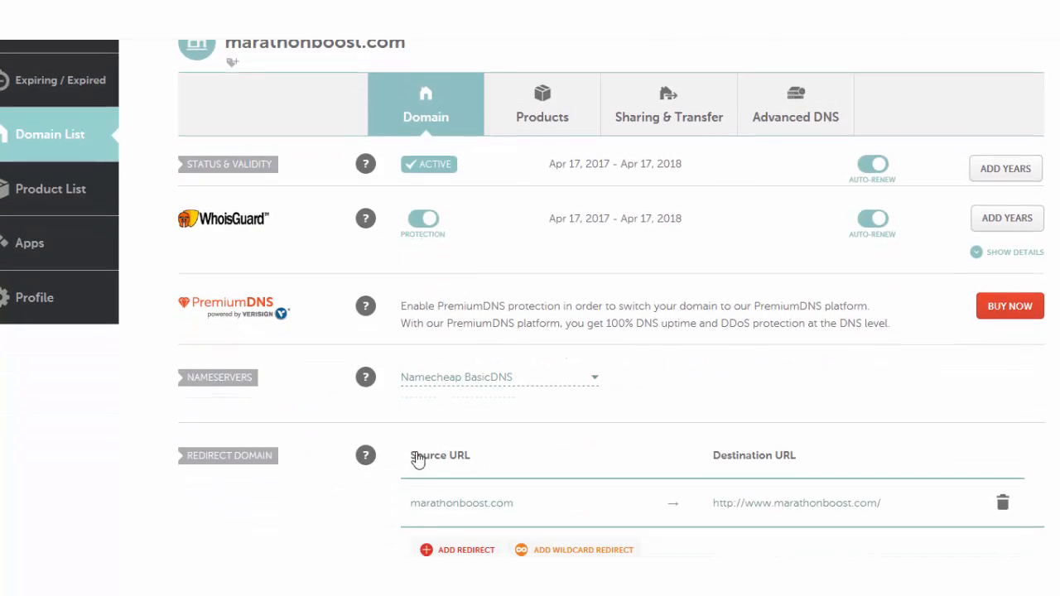
click(595, 382)
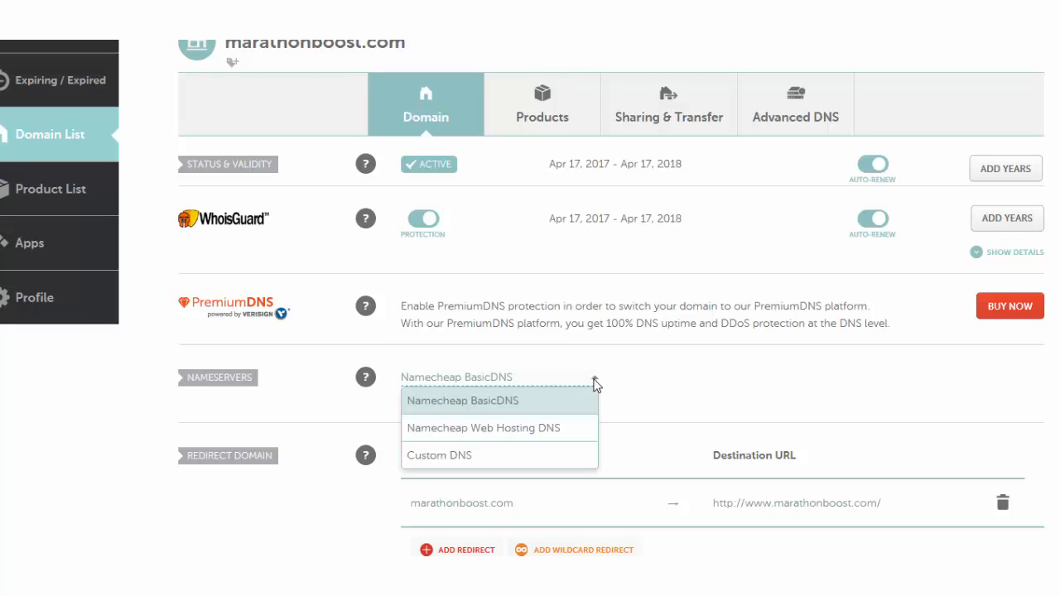
click(466, 455)
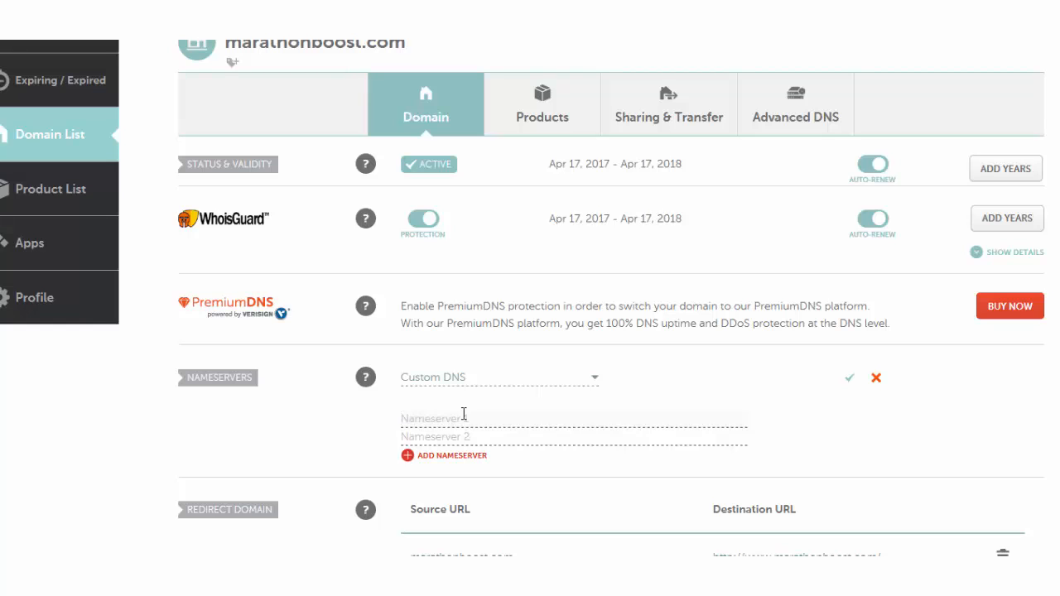
text(ns1.bluehost.com)
key(Tab)
text(n)
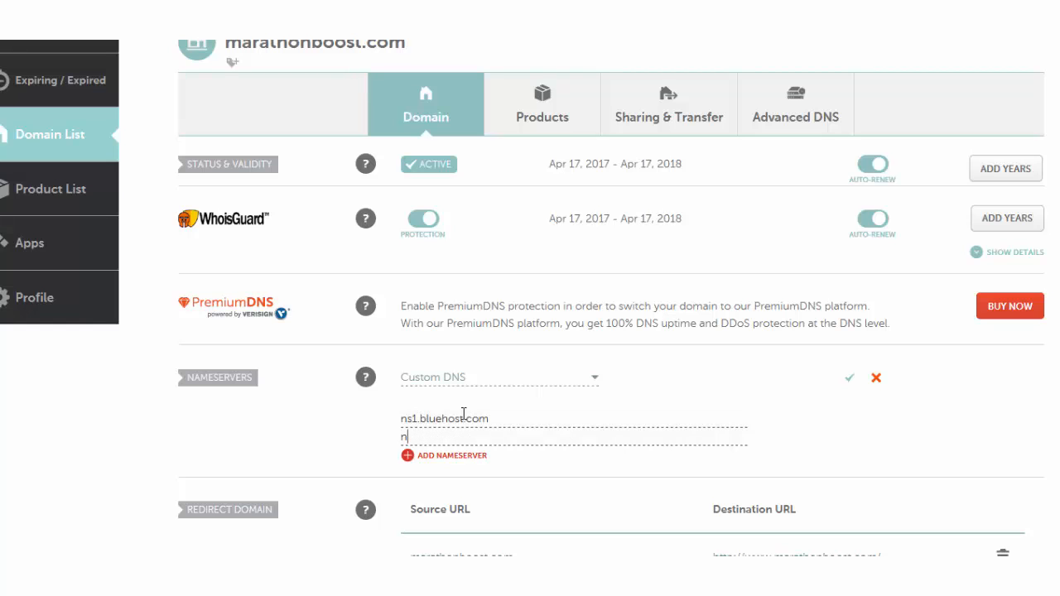
text(s2.bluehost.com)
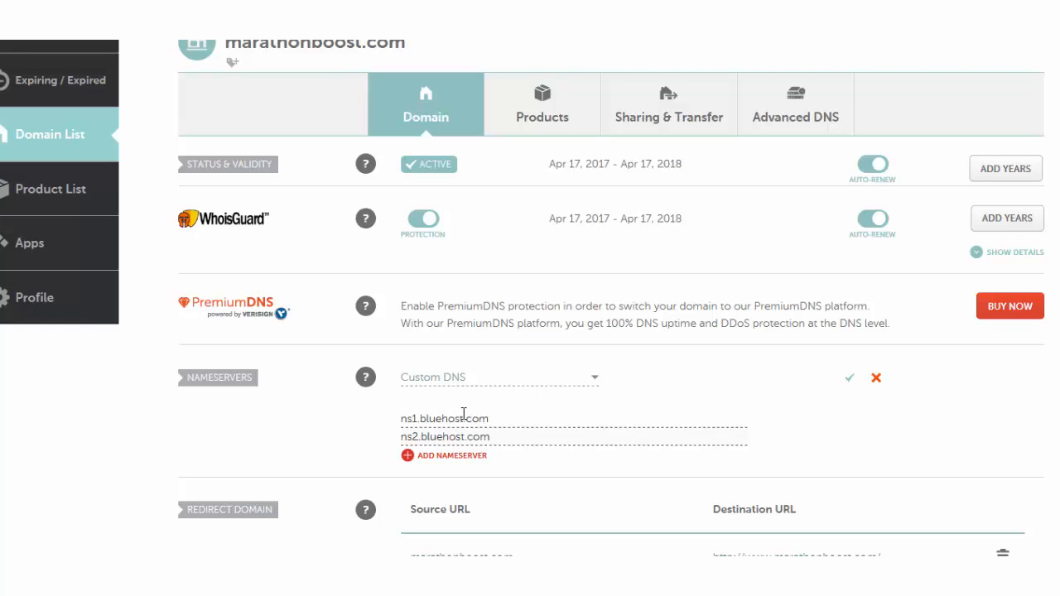
click(850, 382)
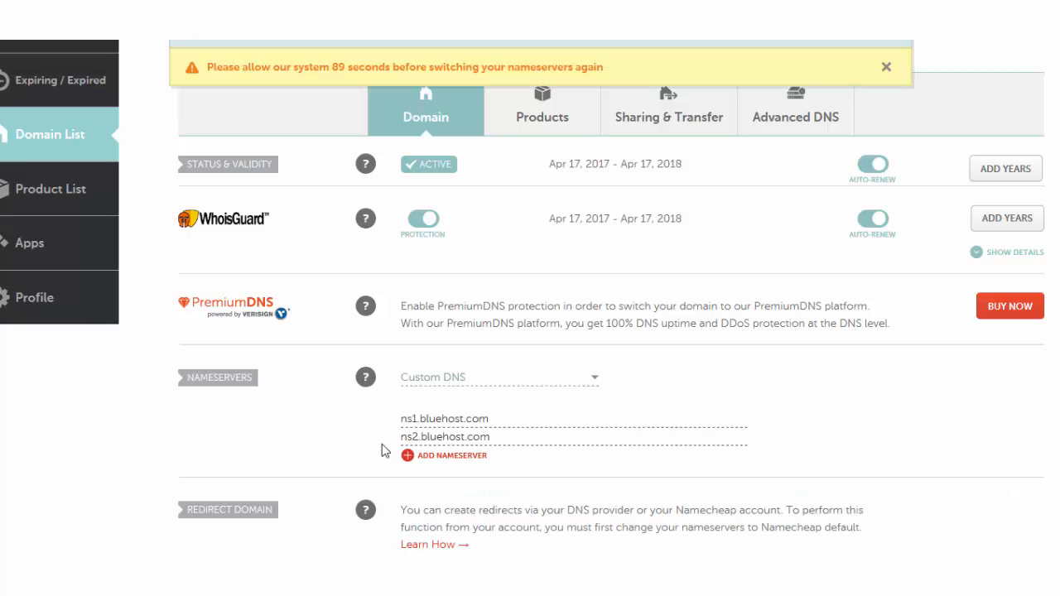
scroll(436, 448, down, 1)
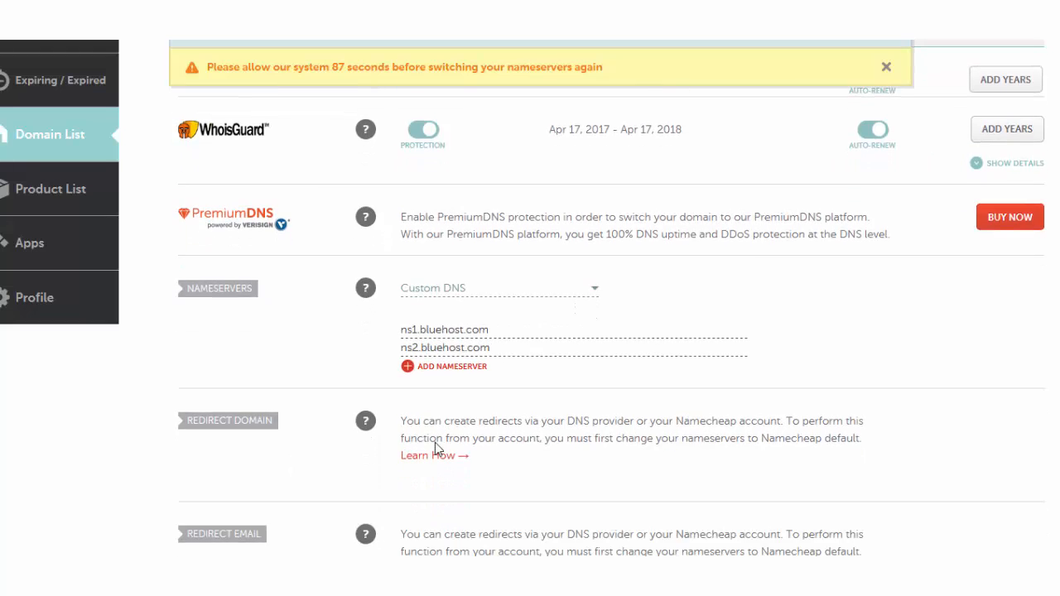
scroll(437, 450, up, 1)
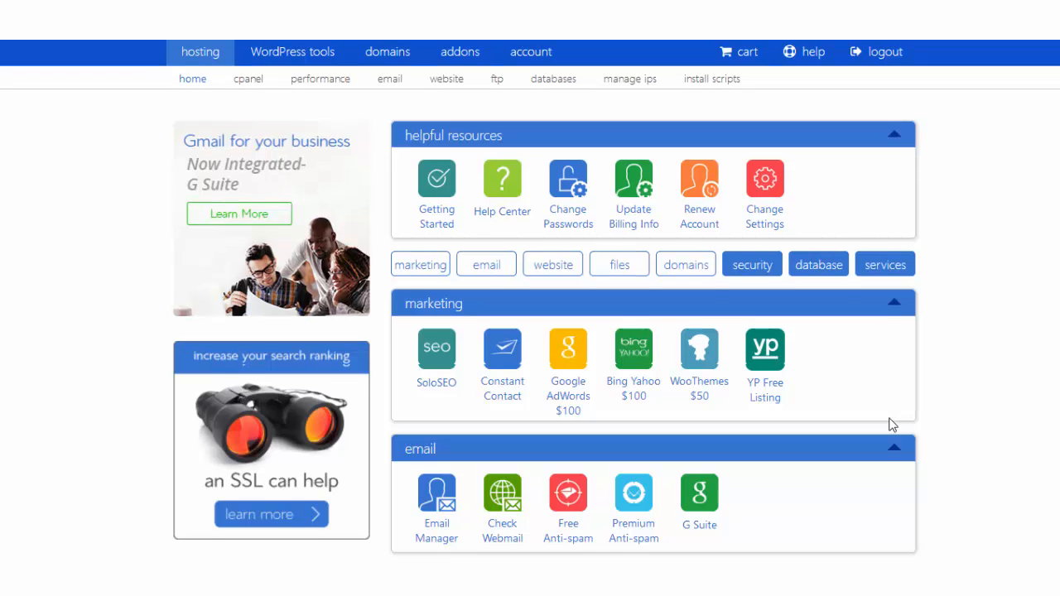
Look over the Bluehost hosting home dashboard, then go to the domains section.
scroll(892, 425, down, 1)
scroll(892, 425, down, 4)
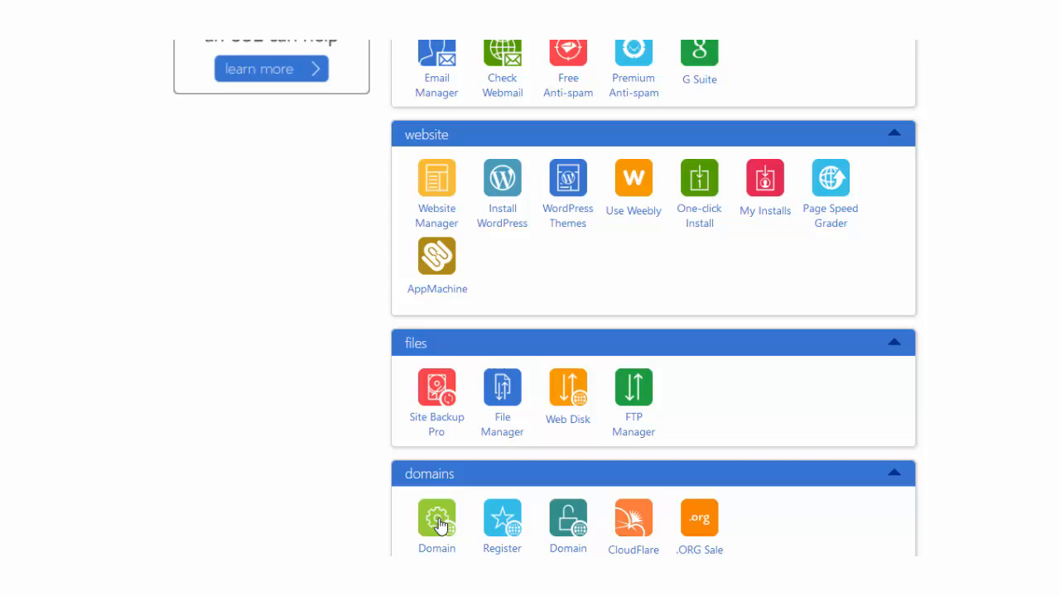
scroll(530, 500, up, 1)
scroll(528, 499, up, 2)
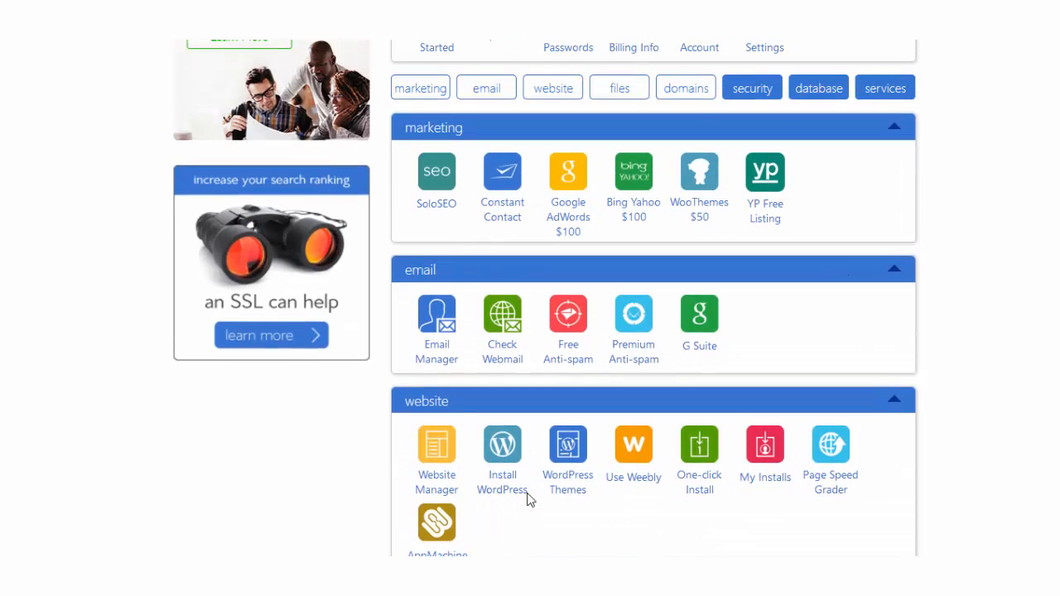
scroll(527, 499, down, 3)
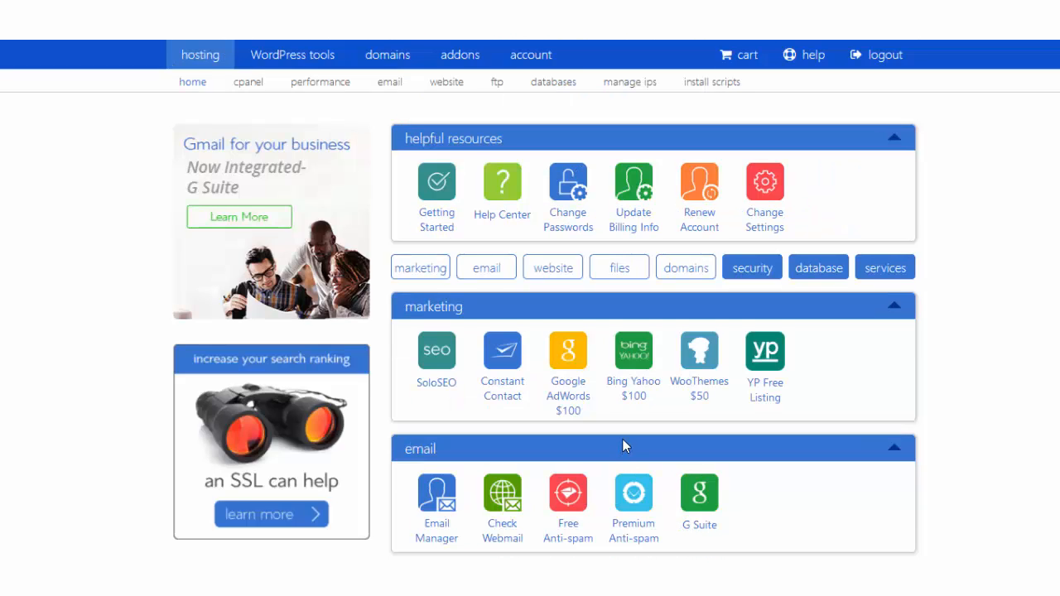
scroll(620, 446, down, 1)
scroll(617, 447, up, 1)
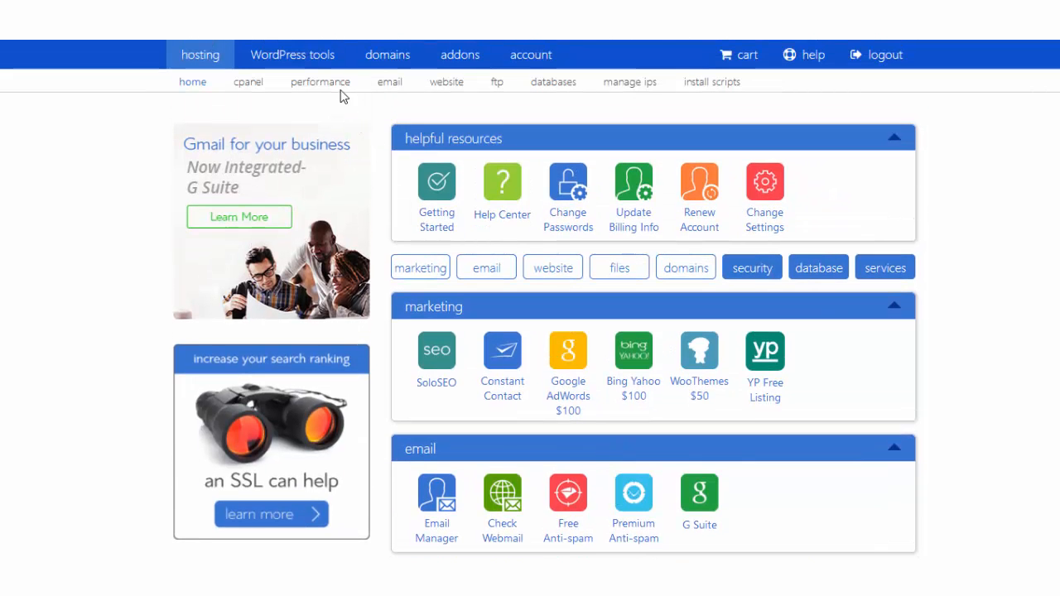
click(394, 60)
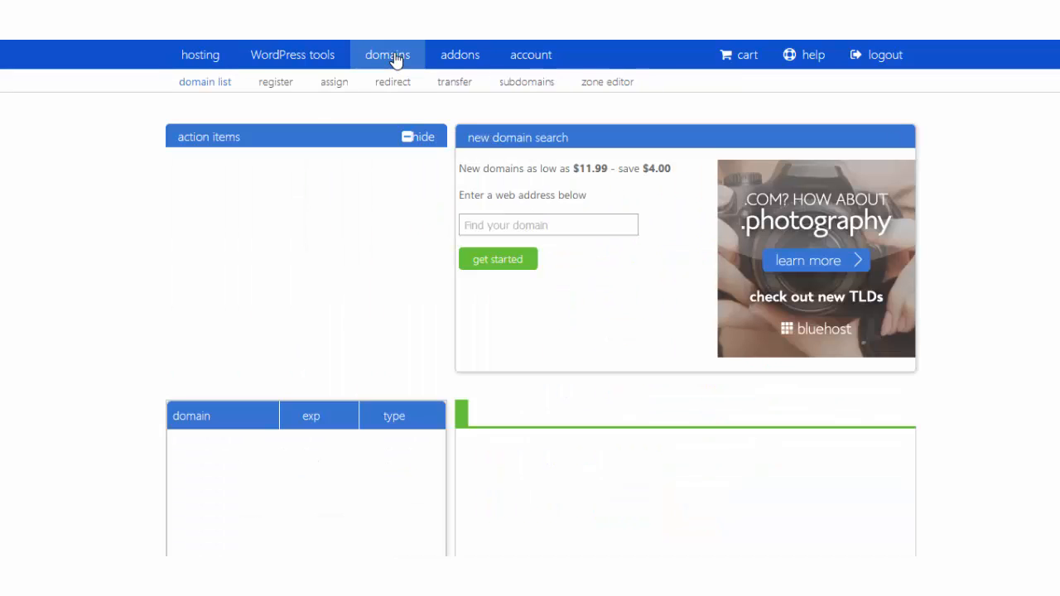
Choose marathonboost.com as the domain in the assign-domain form.
click(332, 85)
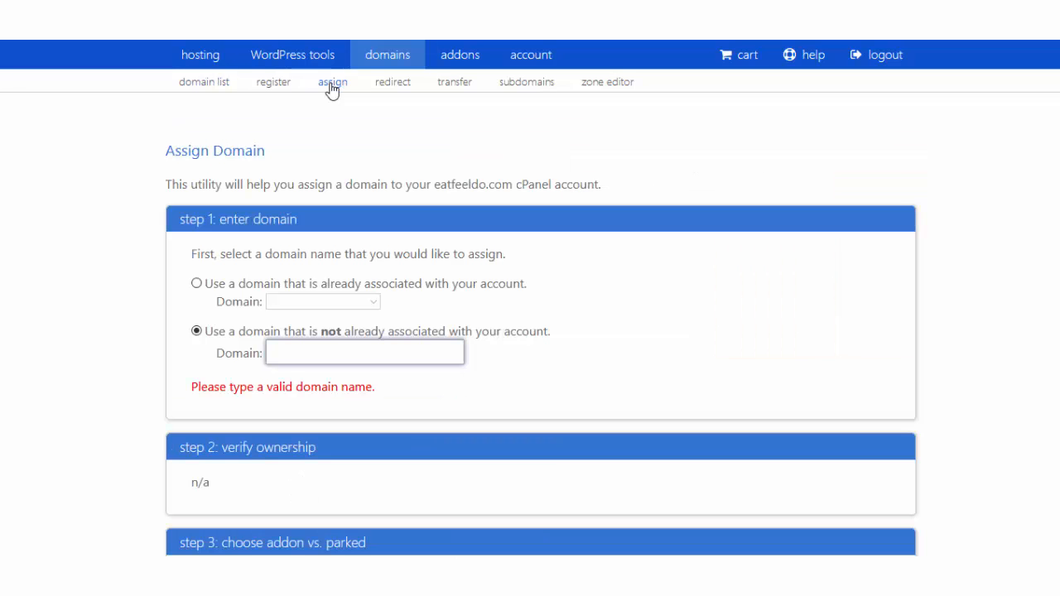
click(304, 357)
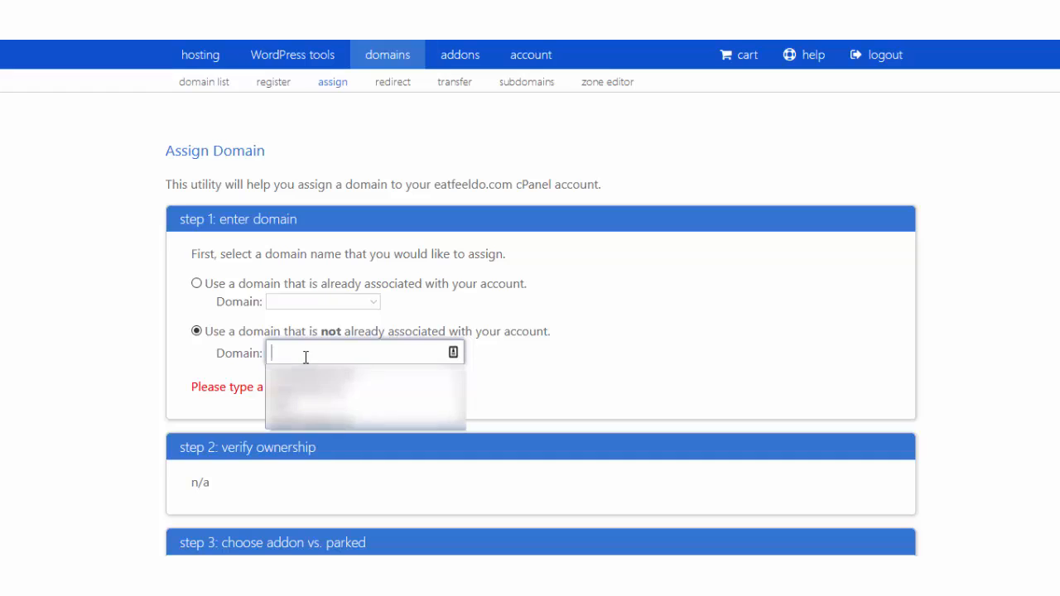
key(Down)
key(Return)
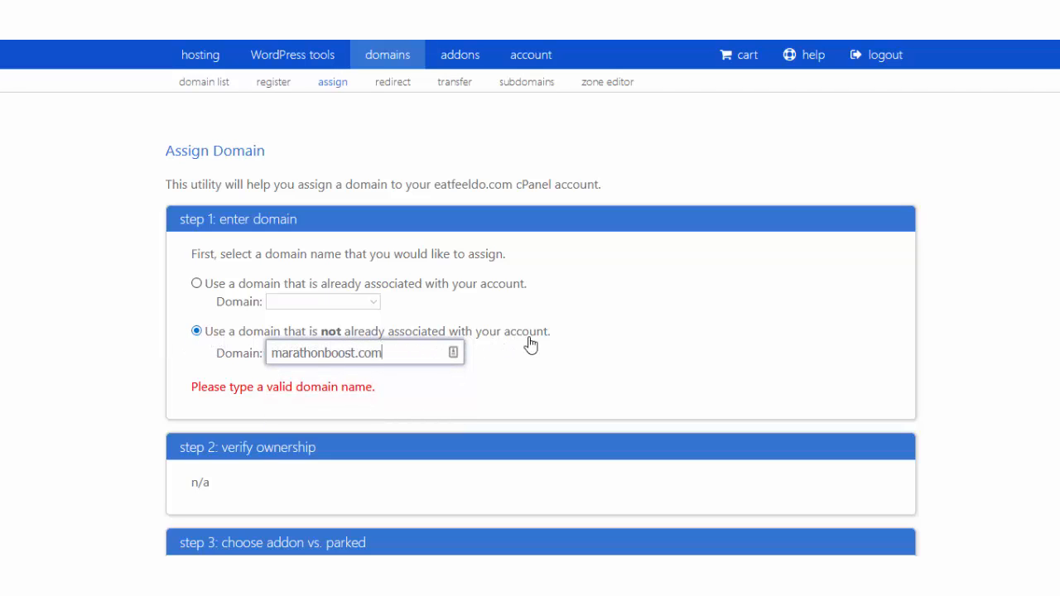
Keep directory public_html/marathonboost and subdomain marathonboost for the addon domain.
scroll(541, 355, down, 1)
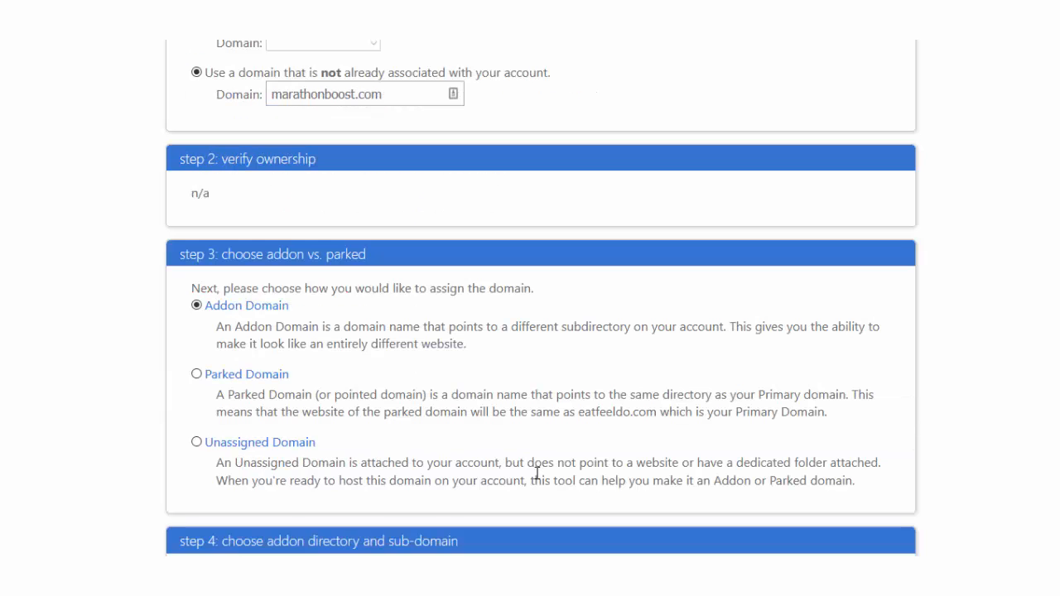
scroll(535, 473, up, 3)
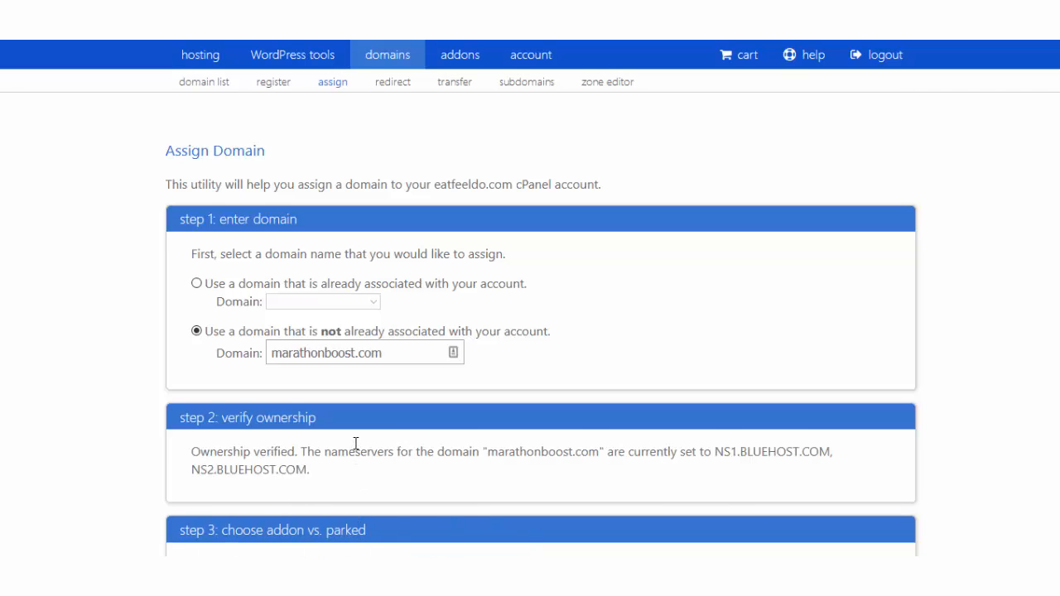
scroll(356, 445, down, 1)
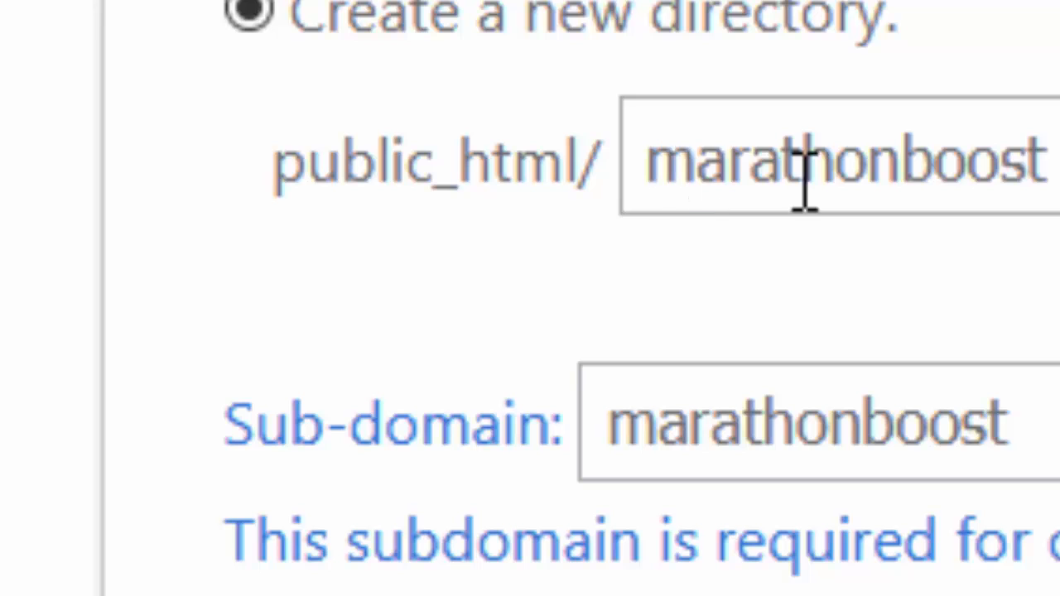
double_click(805, 183)
click(1058, 166)
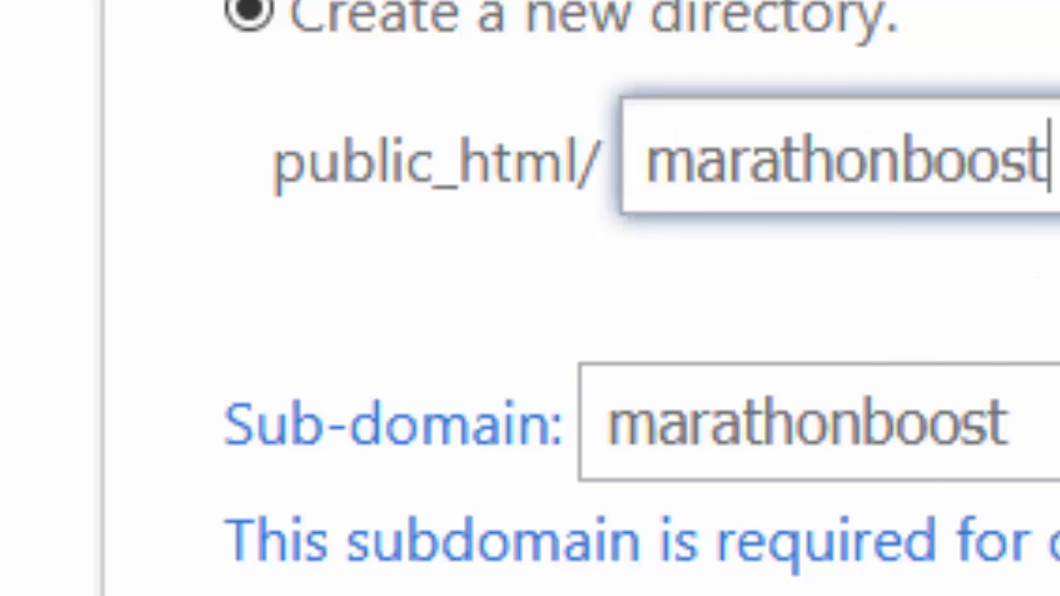
click(1058, 278)
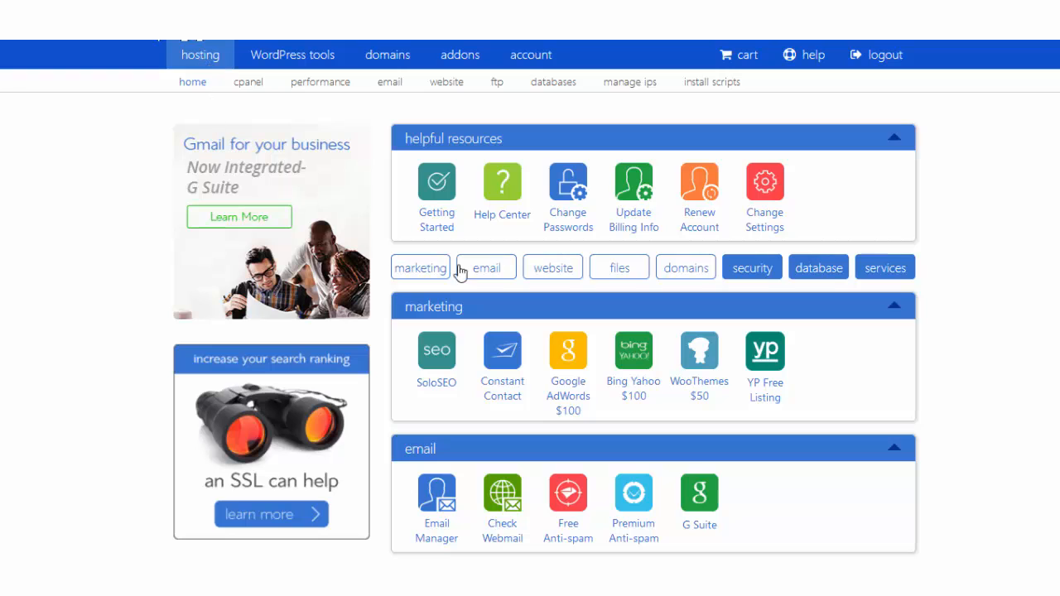
scroll(552, 327, down, 4)
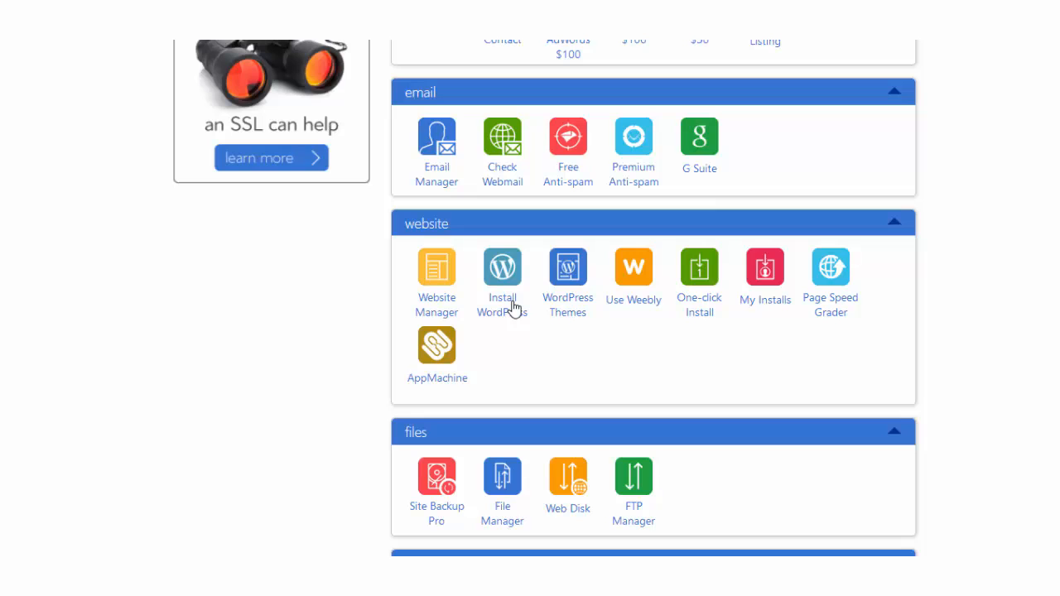
click(514, 308)
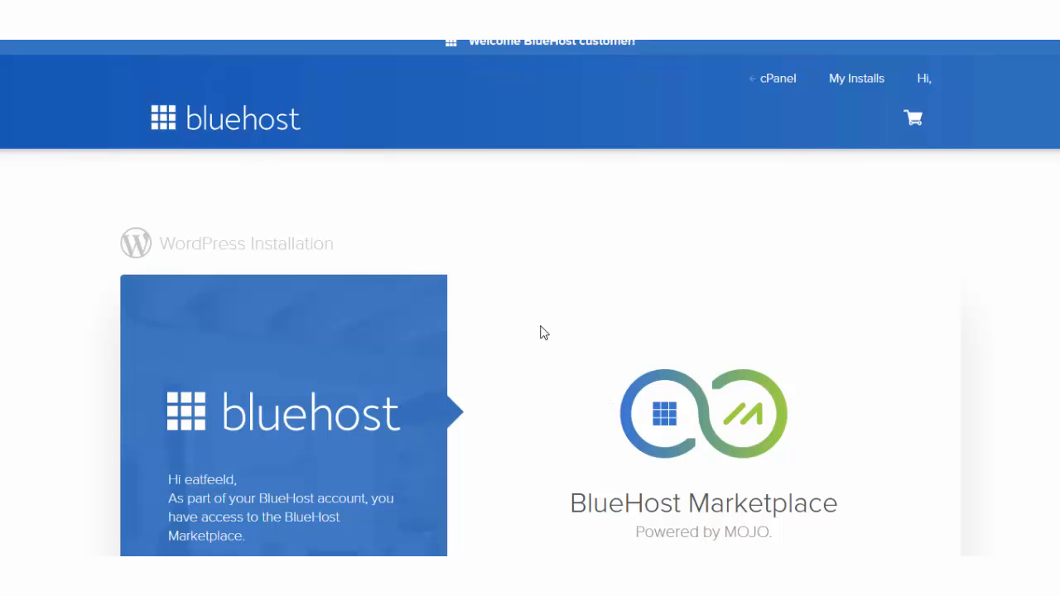
scroll(544, 332, down, 3)
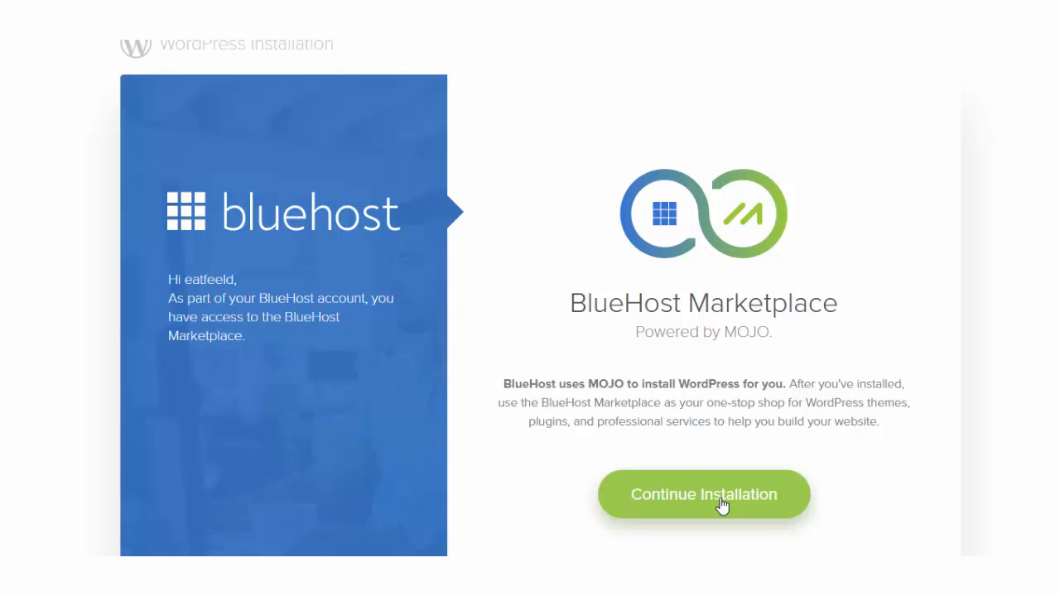
click(722, 506)
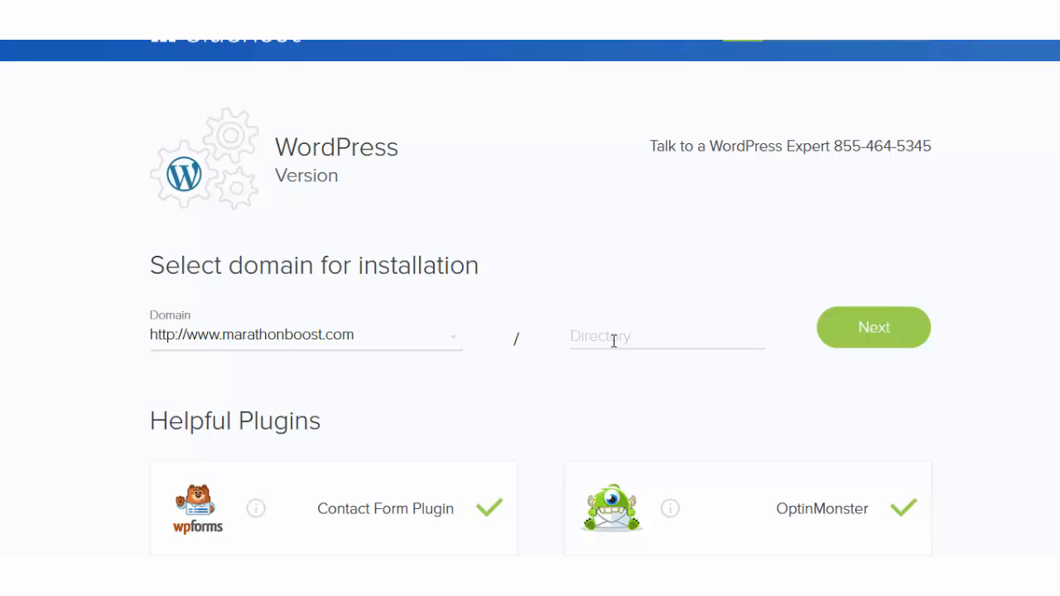
click(489, 512)
click(905, 512)
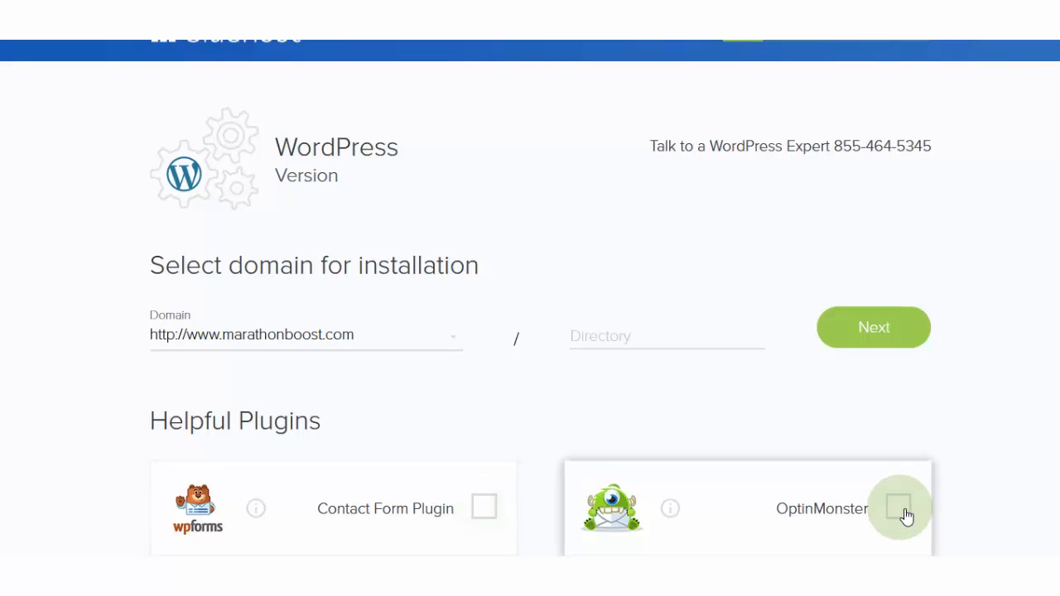
scroll(412, 550, down, 2)
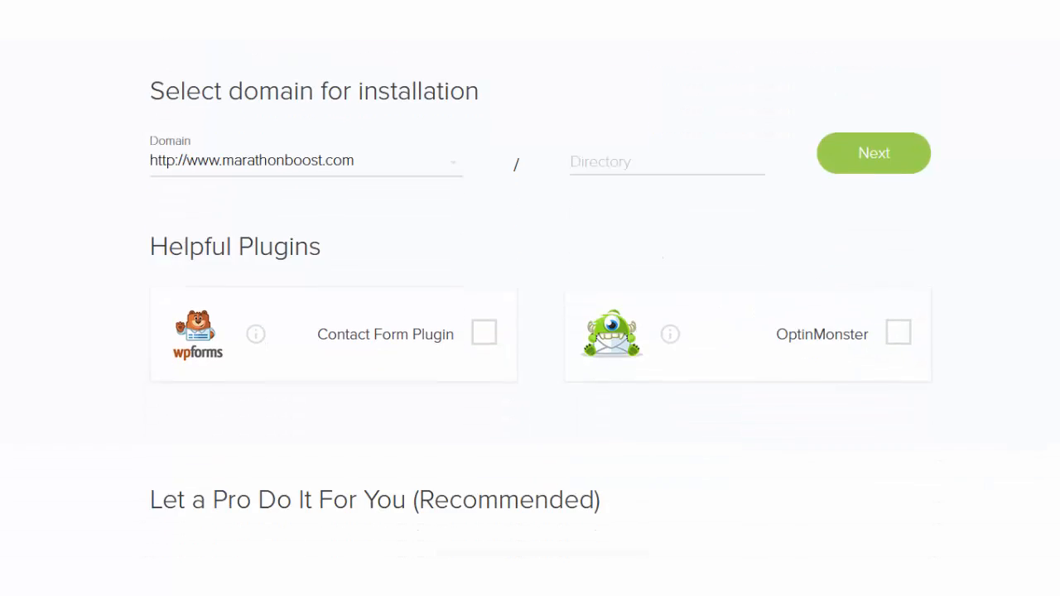
scroll(433, 549, up, 2)
scroll(443, 538, down, 6)
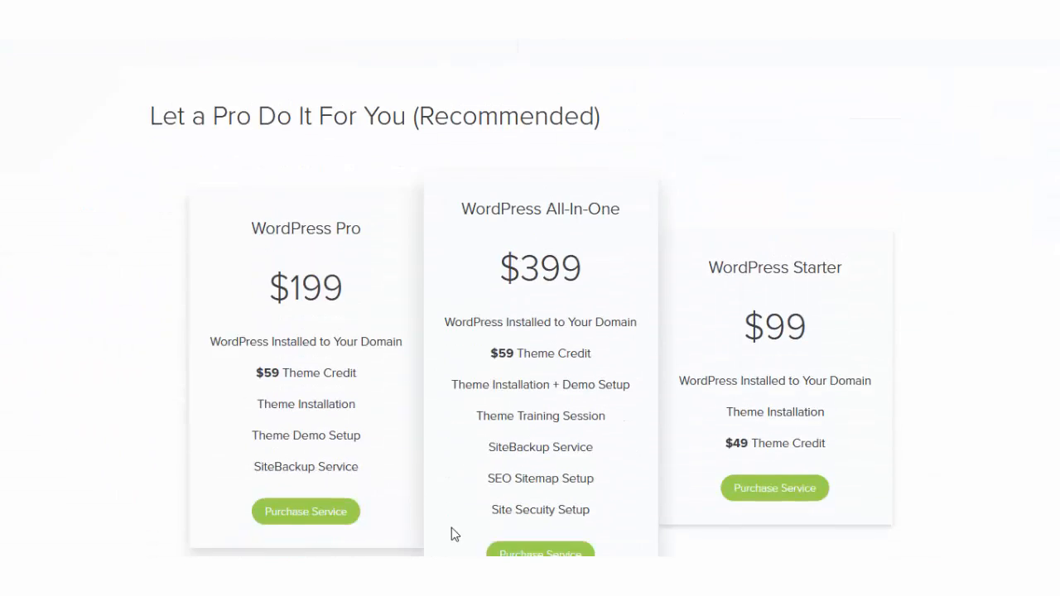
scroll(452, 538, up, 6)
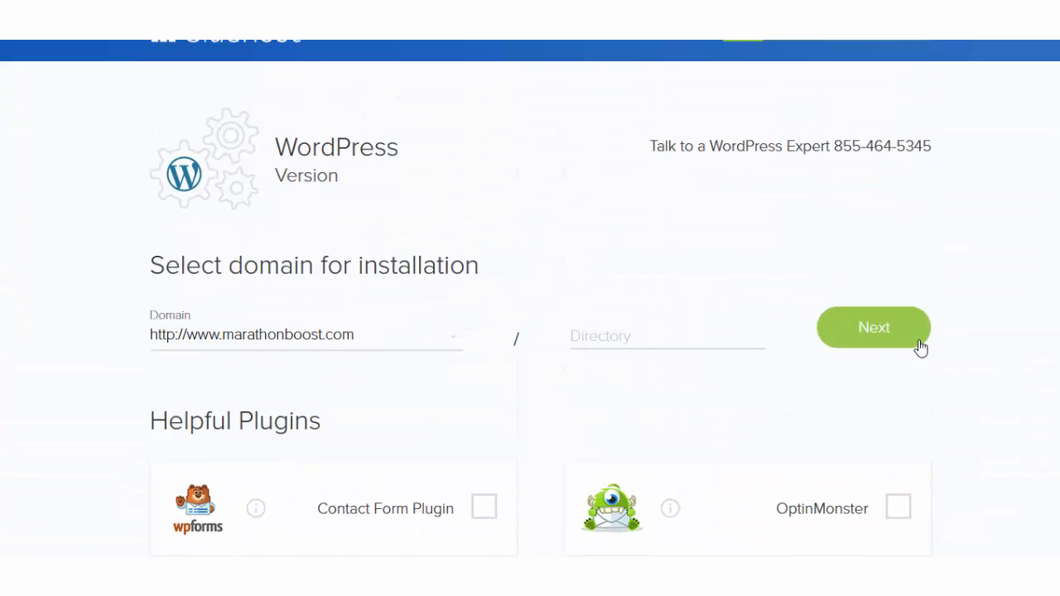
click(878, 336)
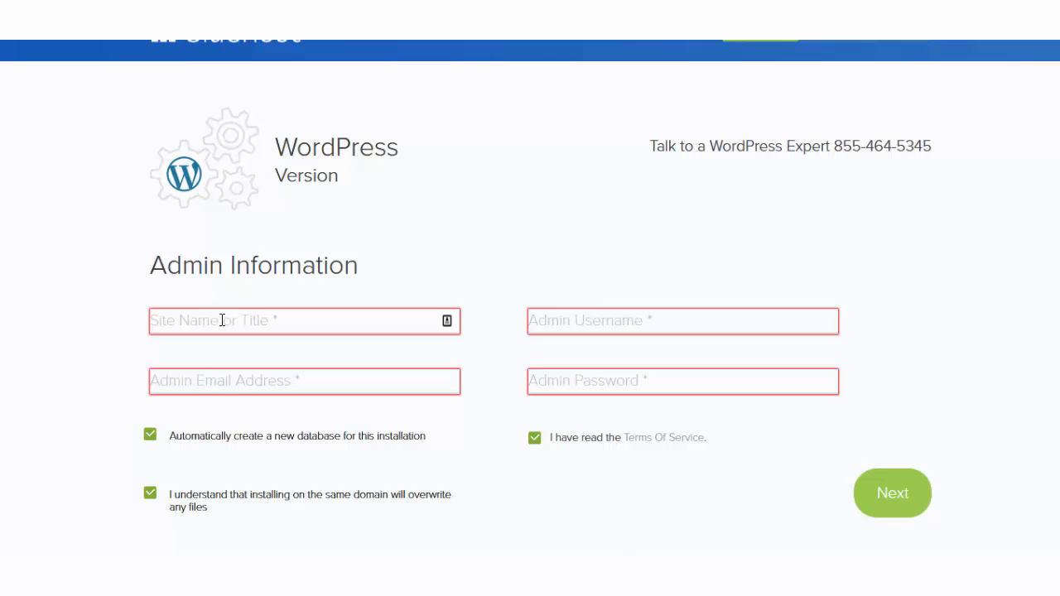
Enter 'Marathon Boost' as the site name and fill in the admin e-mail address.
click(222, 320)
text(M)
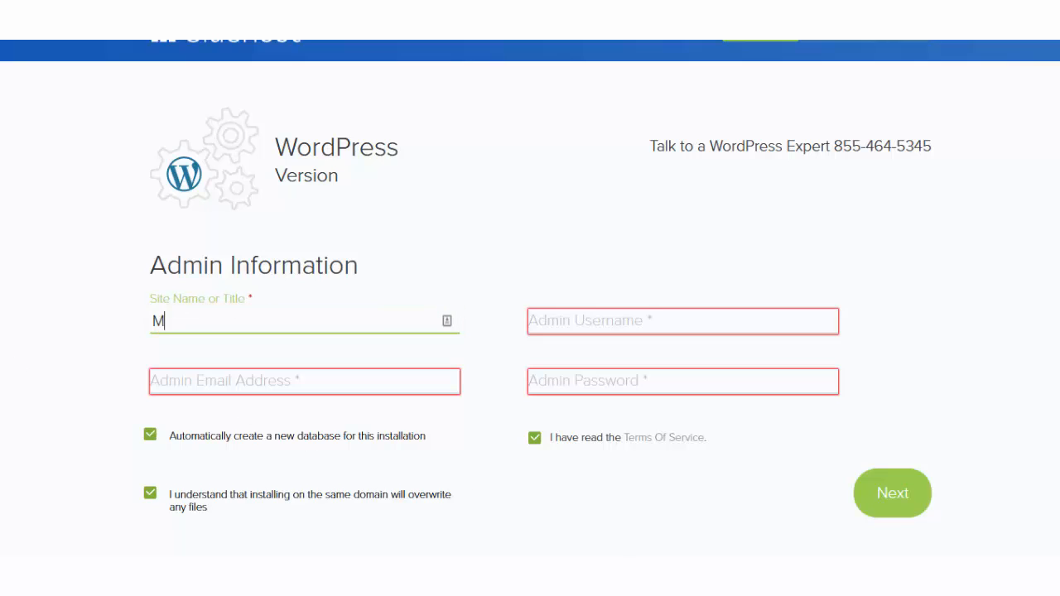
text(arathon Boost)
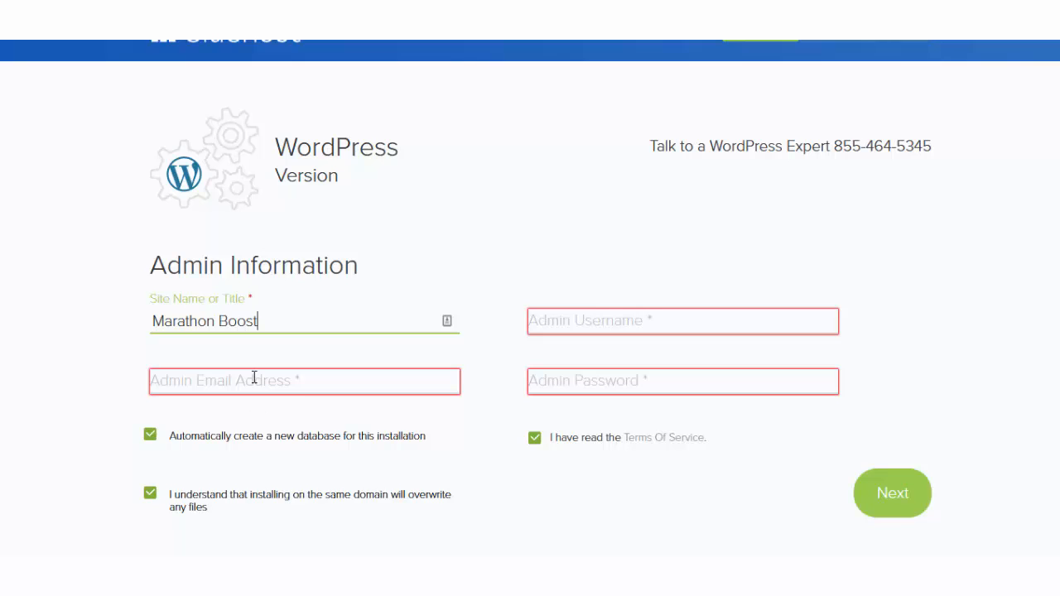
click(220, 380)
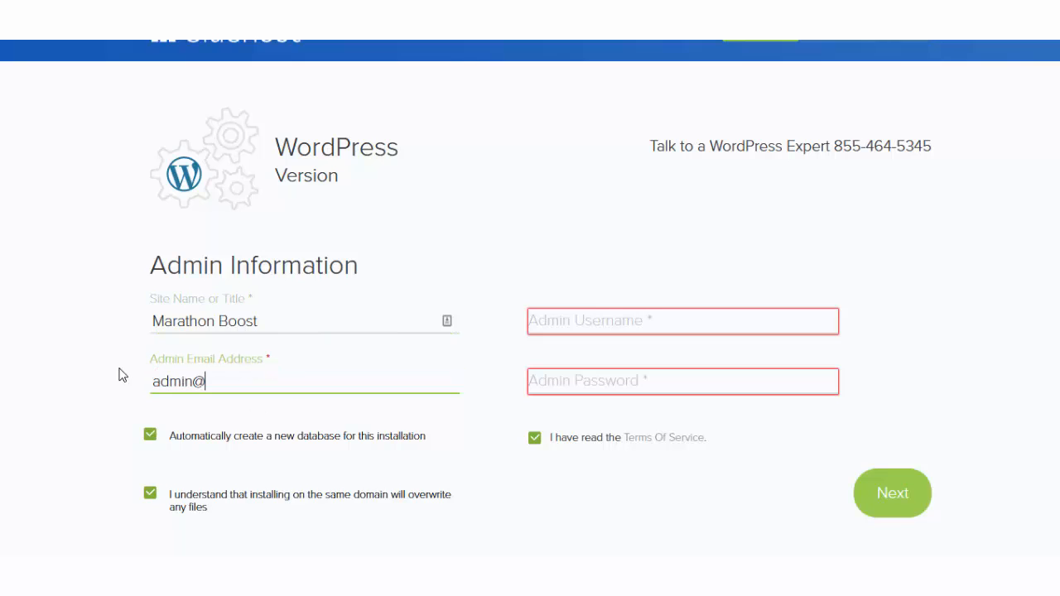
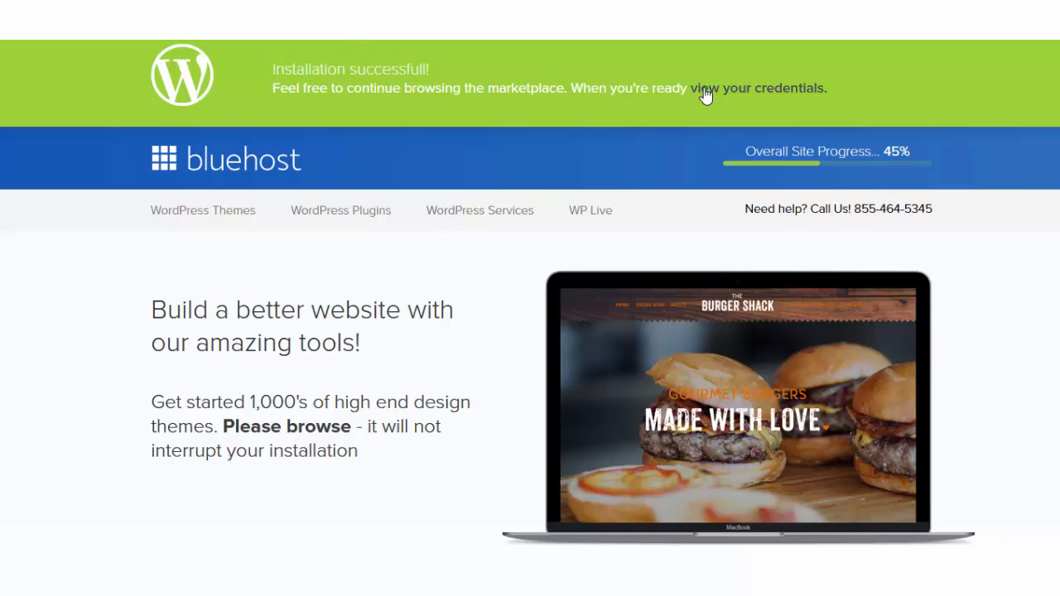
Open the new Marathon Boost site's login credentials from the installation success banner.
click(759, 98)
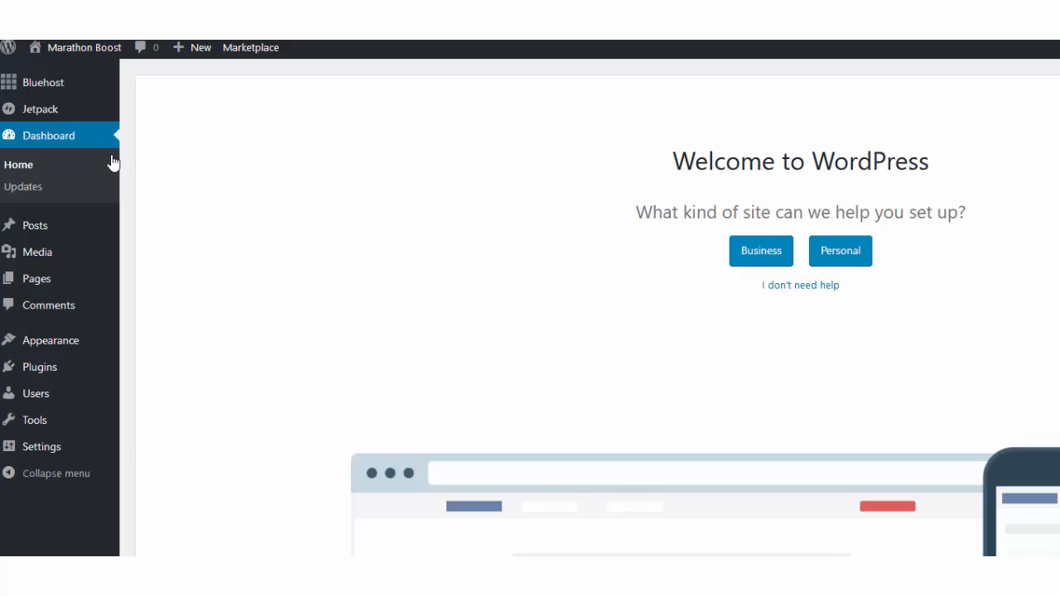
View the live Marathon Boost front page with its Hello world! post, then return to the dashboard.
mouse_move(84, 53)
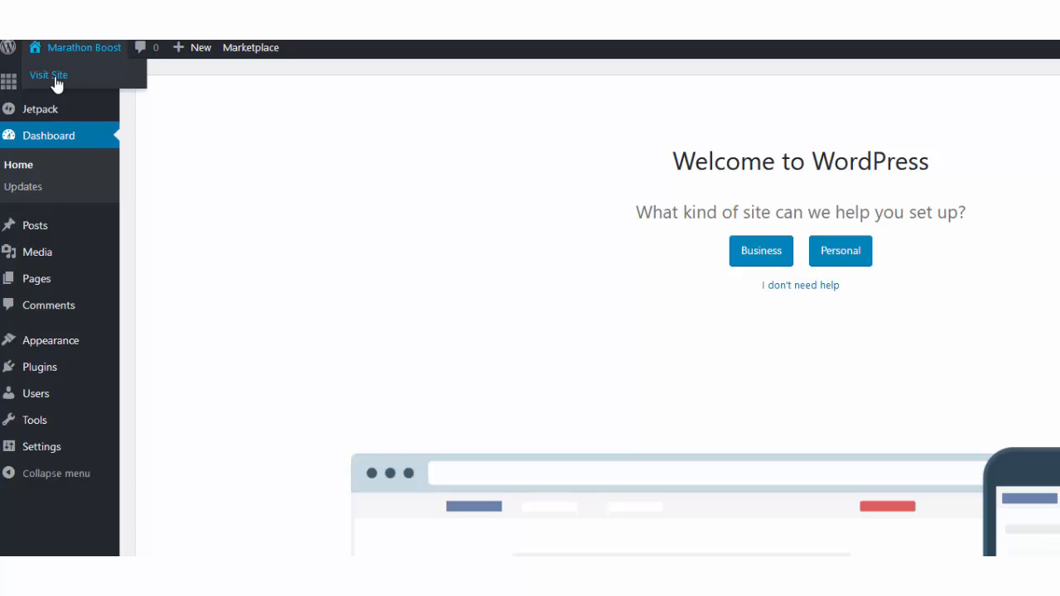
click(51, 76)
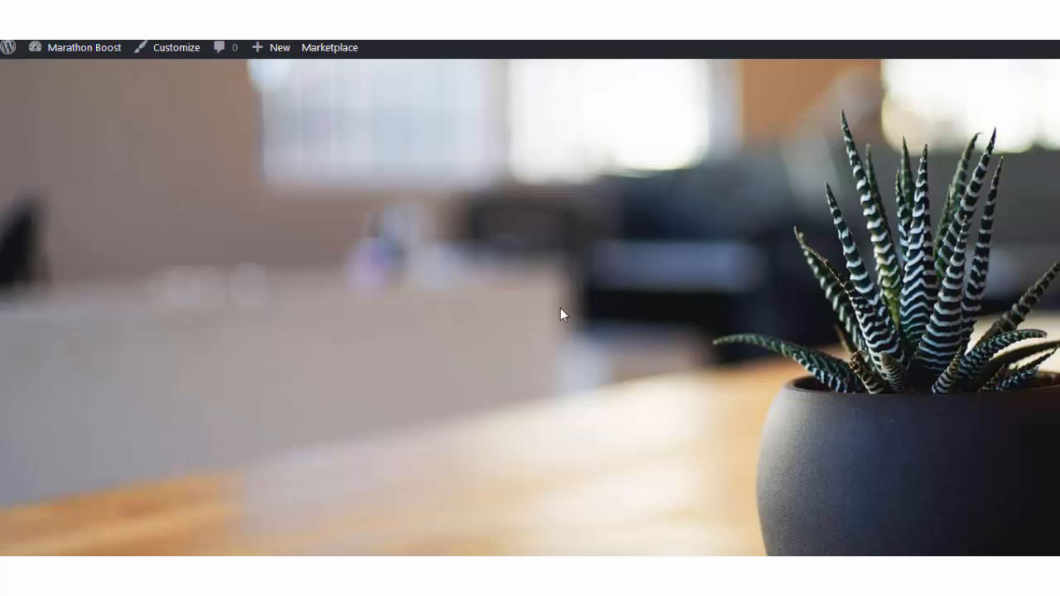
scroll(592, 410, down, 4)
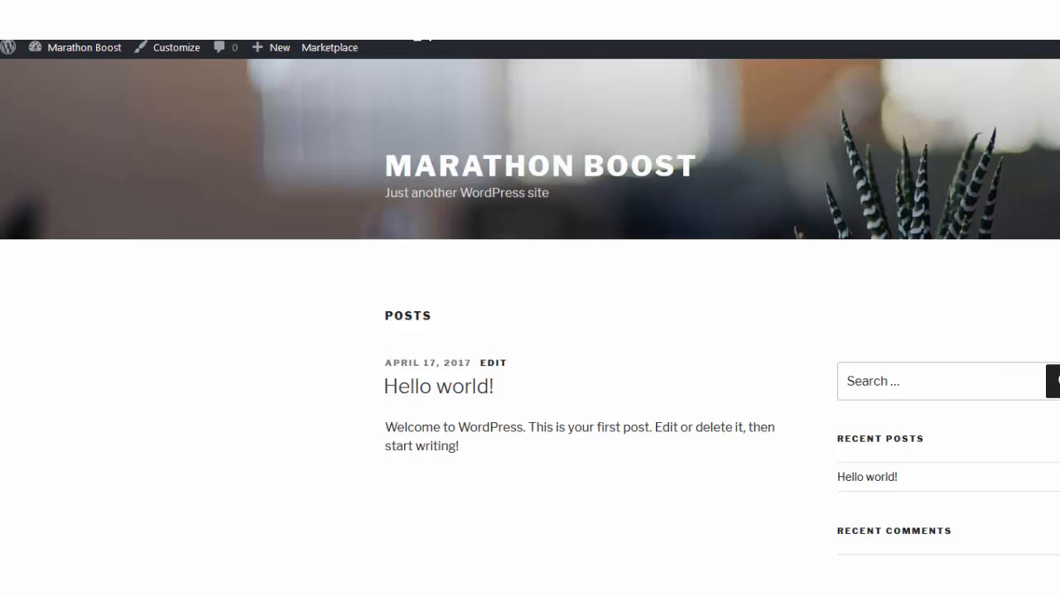
scroll(646, 439, down, 2)
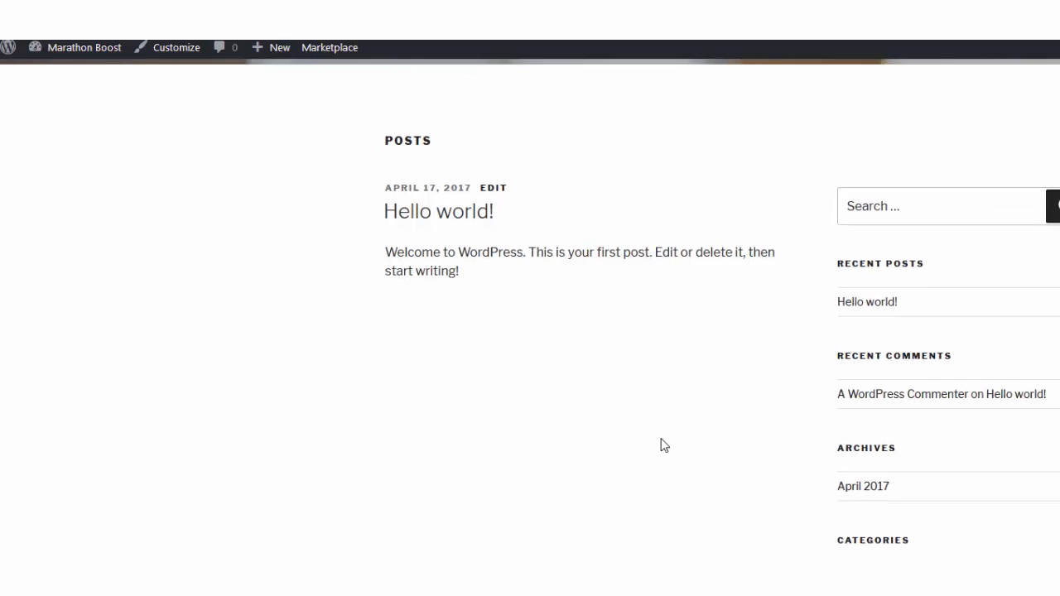
scroll(663, 445, up, 3)
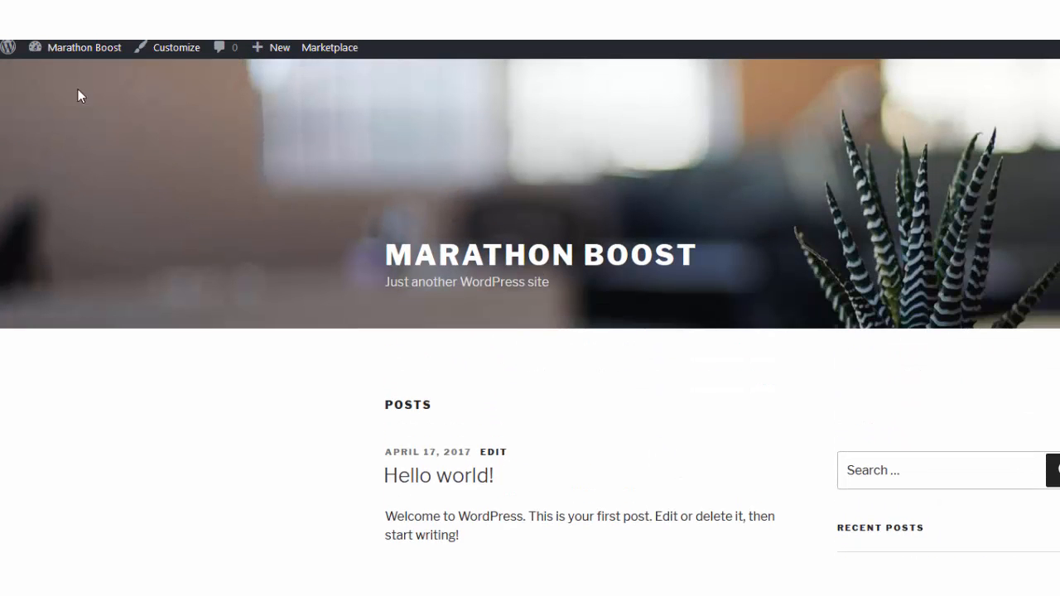
mouse_move(95, 50)
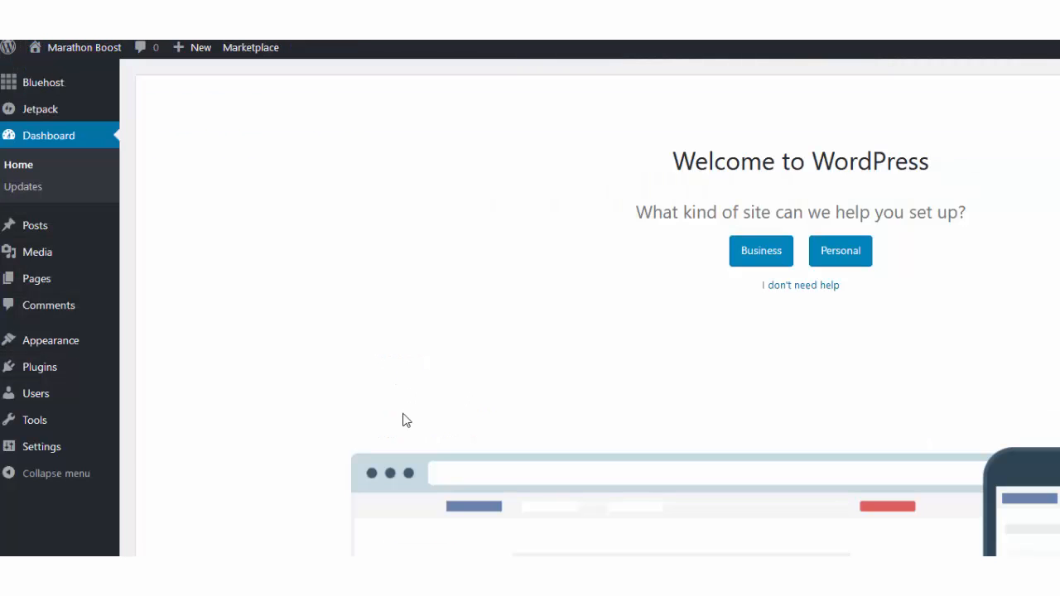
Trash the Hello world! post from All Posts and open a blank Add New Post editor.
mouse_move(19, 223)
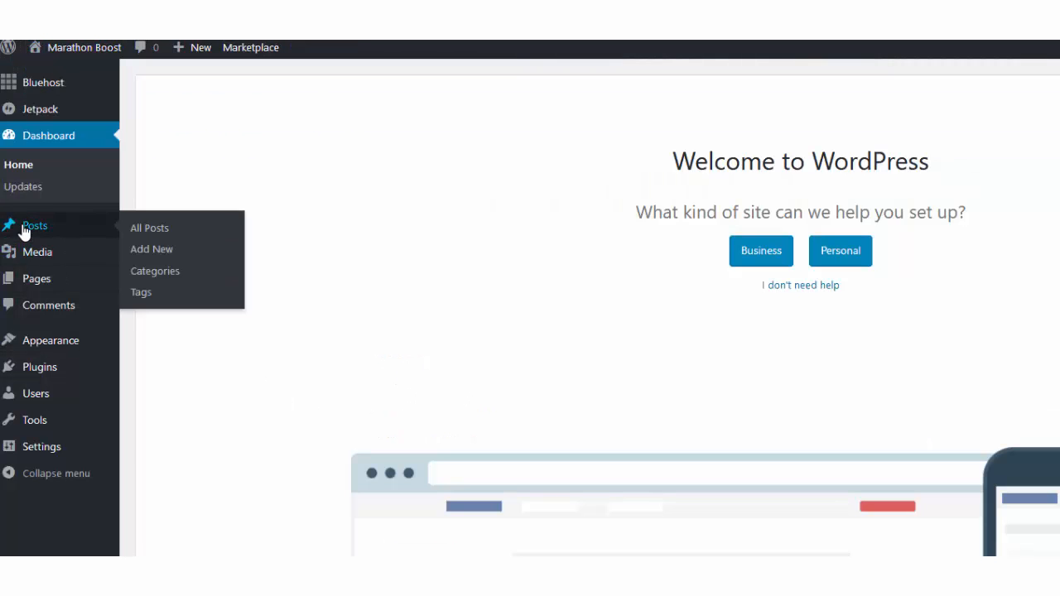
click(163, 234)
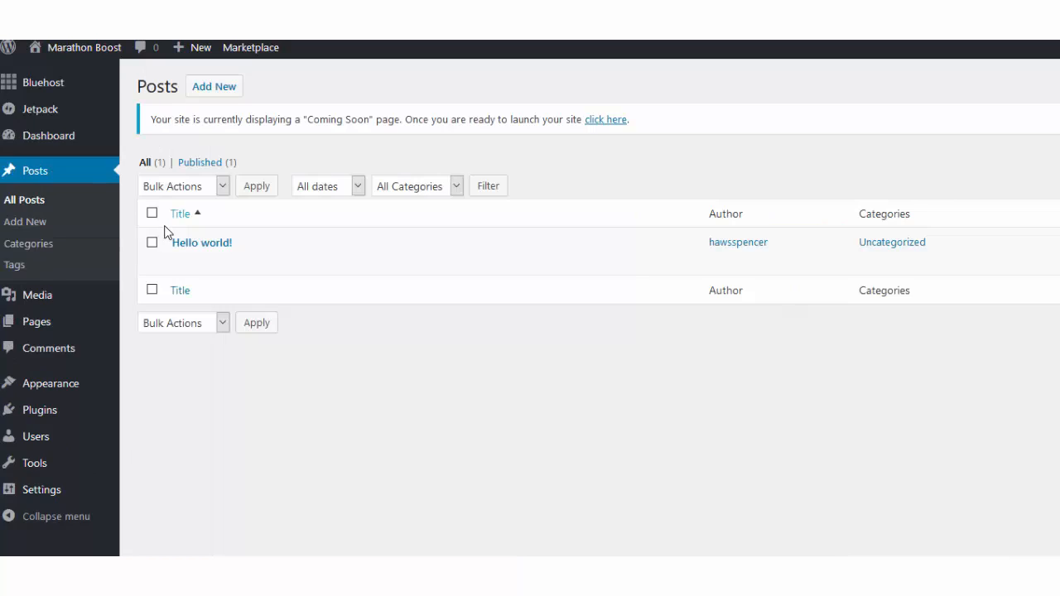
mouse_move(194, 258)
click(261, 264)
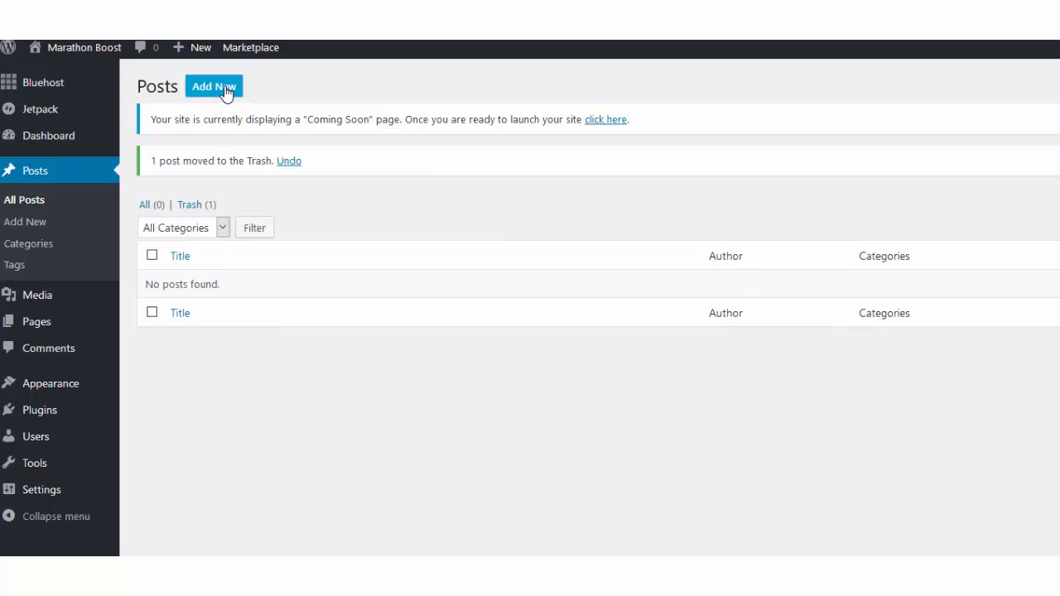
click(226, 92)
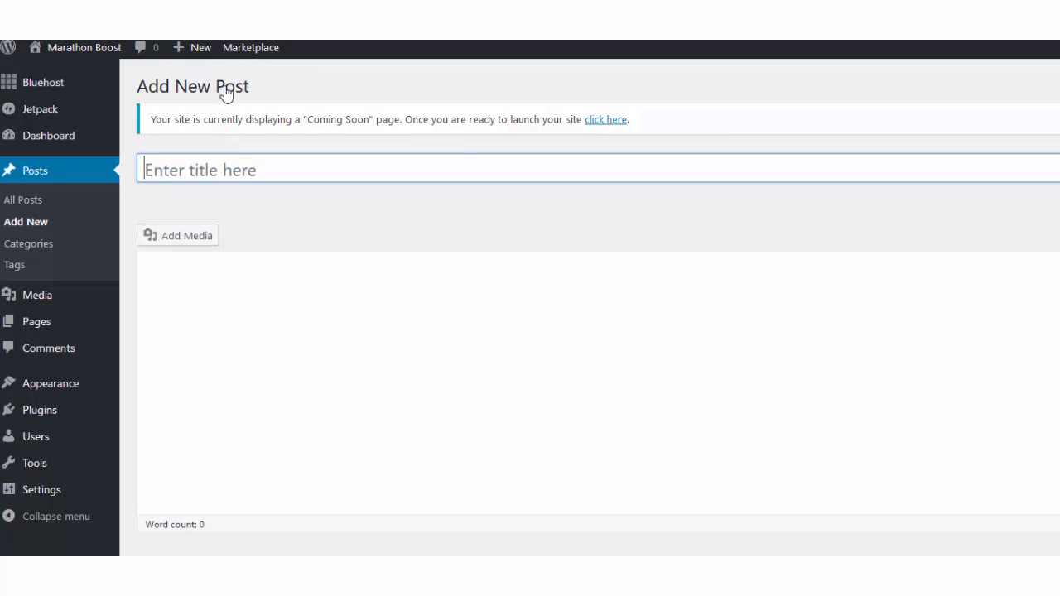